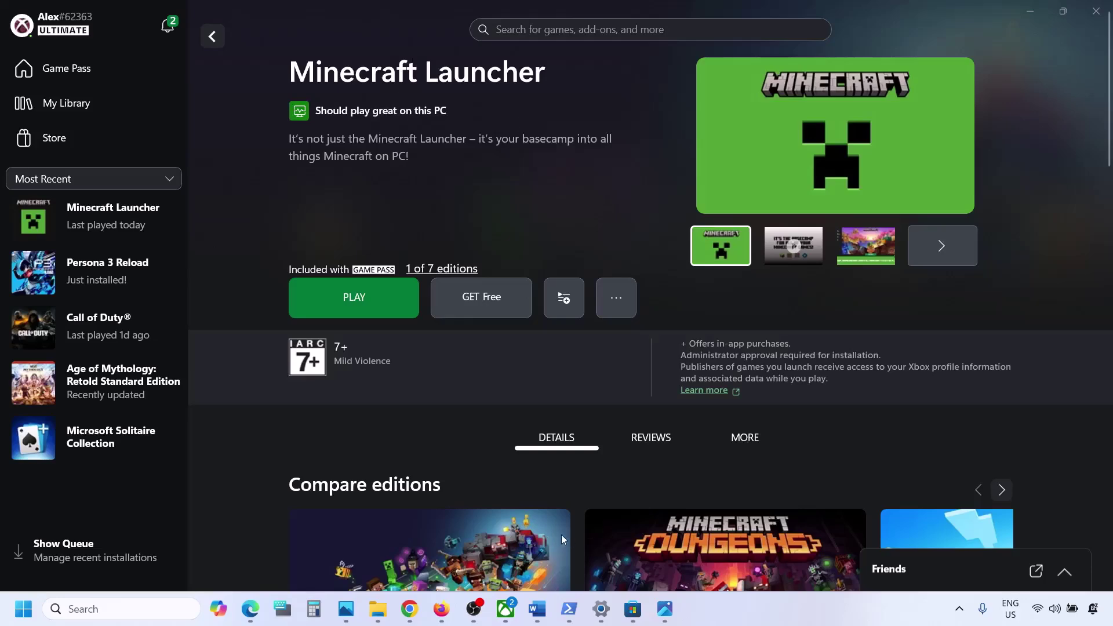
Review the Minecraft error screenshot and the guide's Step 1 note on the Gaming Services Repair Tool.
{"action": "left_click", "coordinate": [633, 609]}
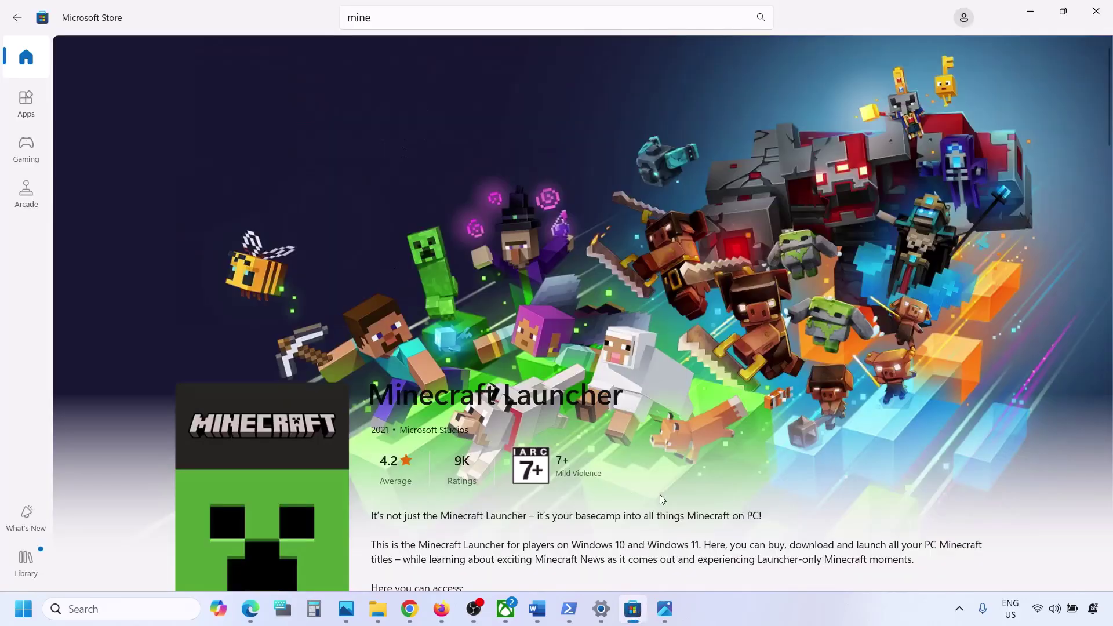
{"action": "left_click", "coordinate": [665, 609]}
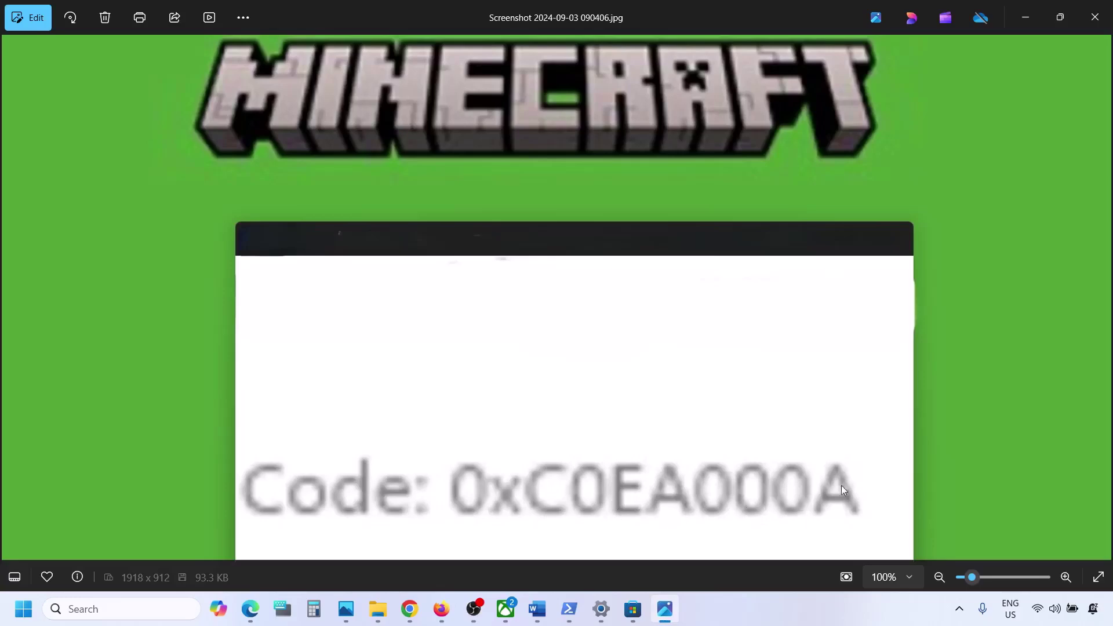
{"action": "left_click", "coordinate": [633, 609]}
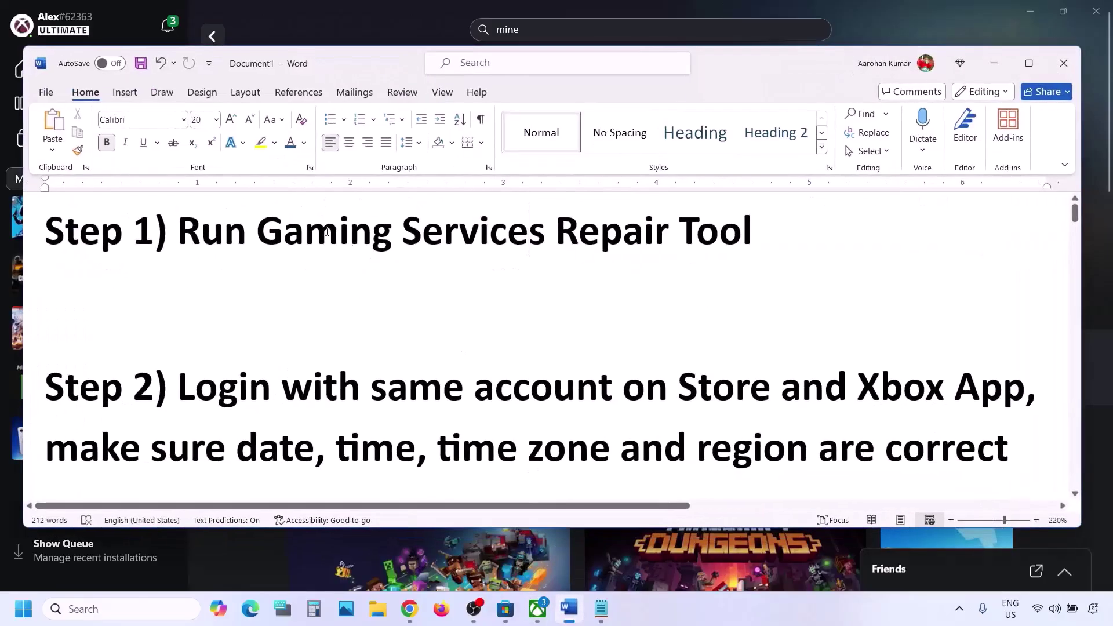
{"action": "left_click_drag", "start_coordinate": [177, 231], "coordinate": [753, 232]}
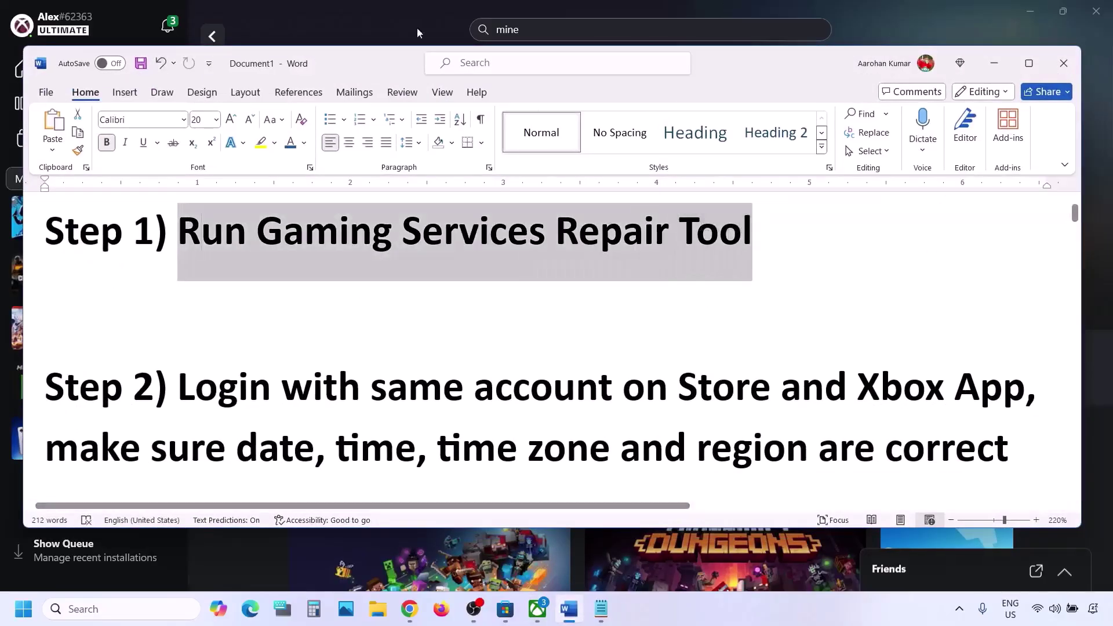
{"action": "left_click", "coordinate": [387, 12]}
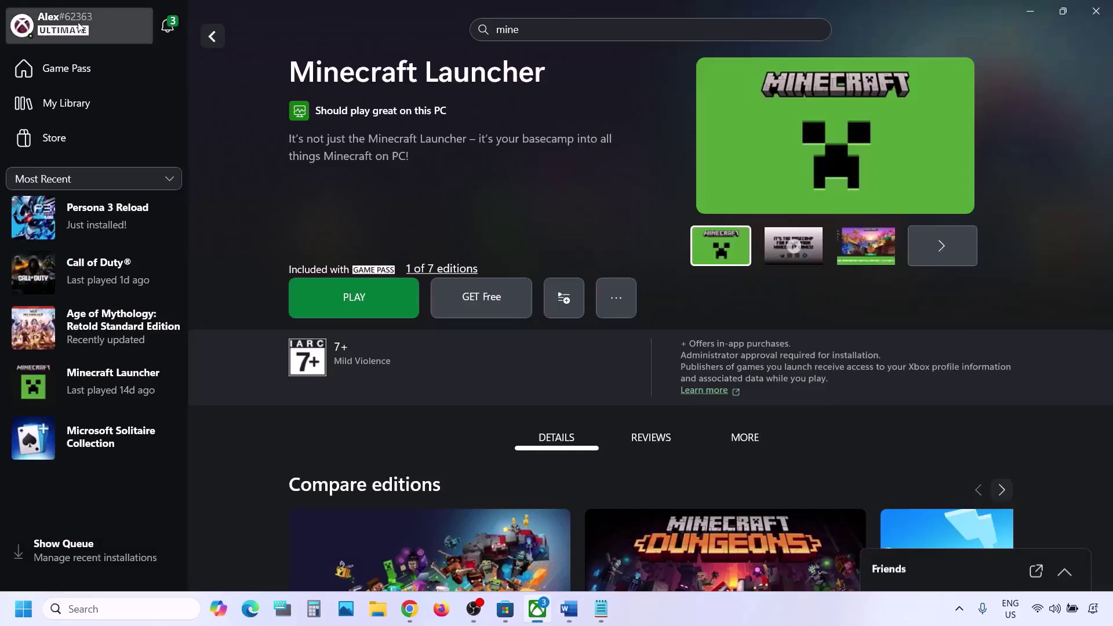
Run the Gaming Services Repair Tool from Xbox Support and dismiss its completed results.
{"action": "left_click", "coordinate": [61, 35]}
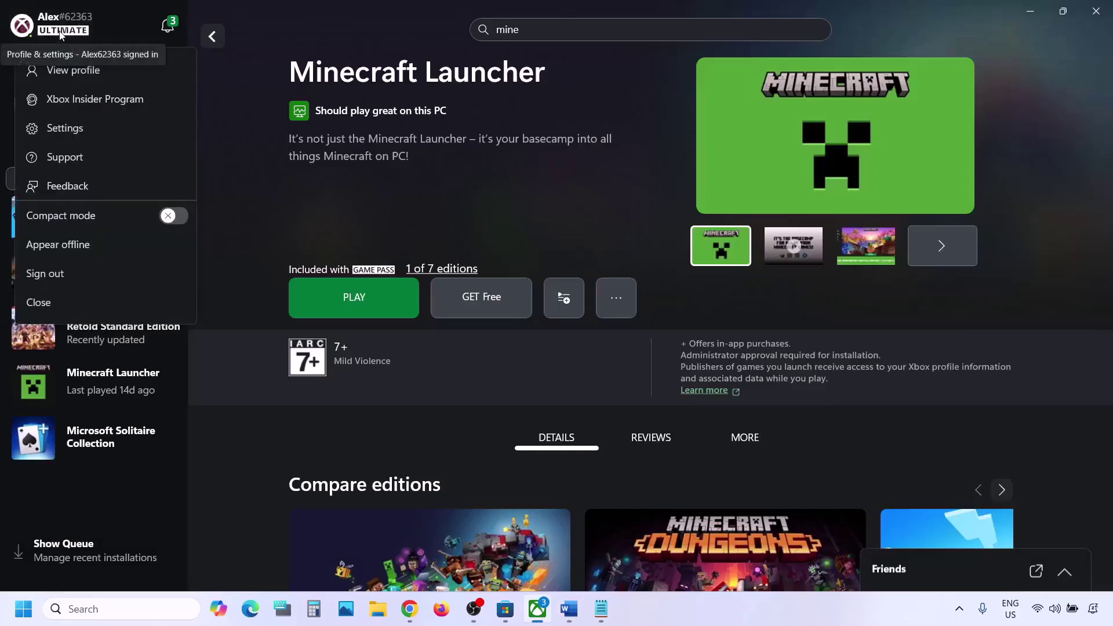
{"action": "left_click", "coordinate": [67, 157]}
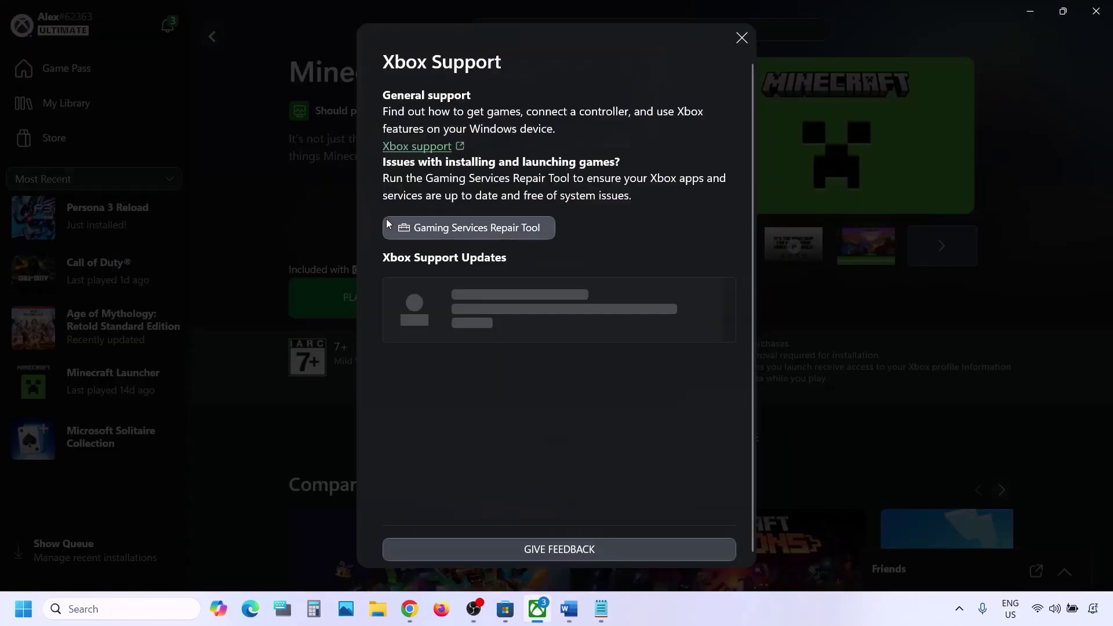
{"action": "left_click", "coordinate": [476, 231]}
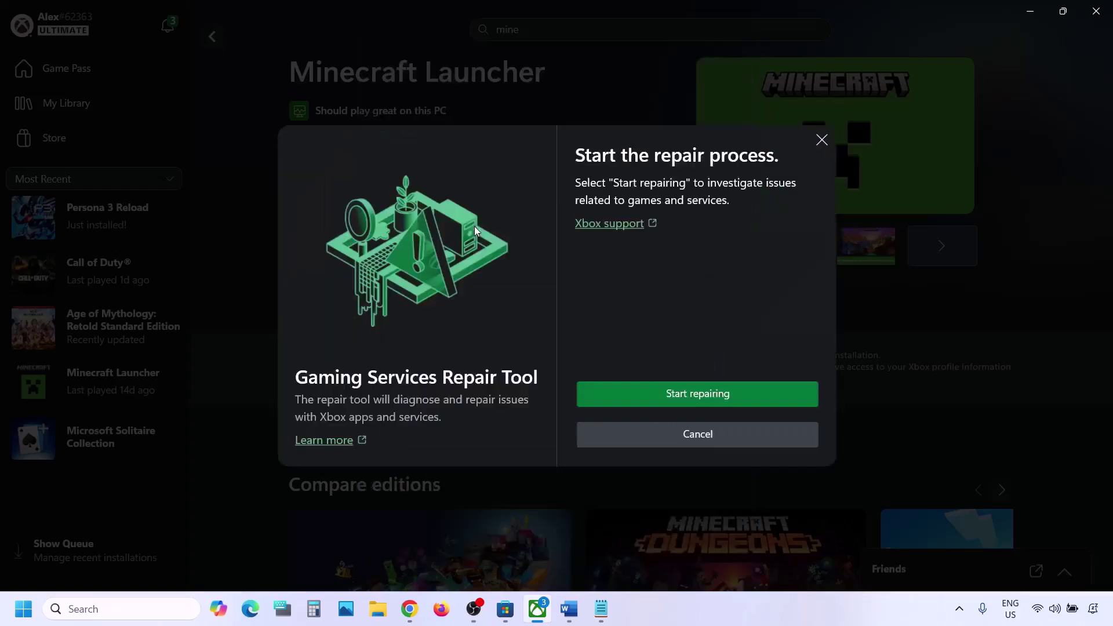
{"action": "left_click", "coordinate": [716, 399]}
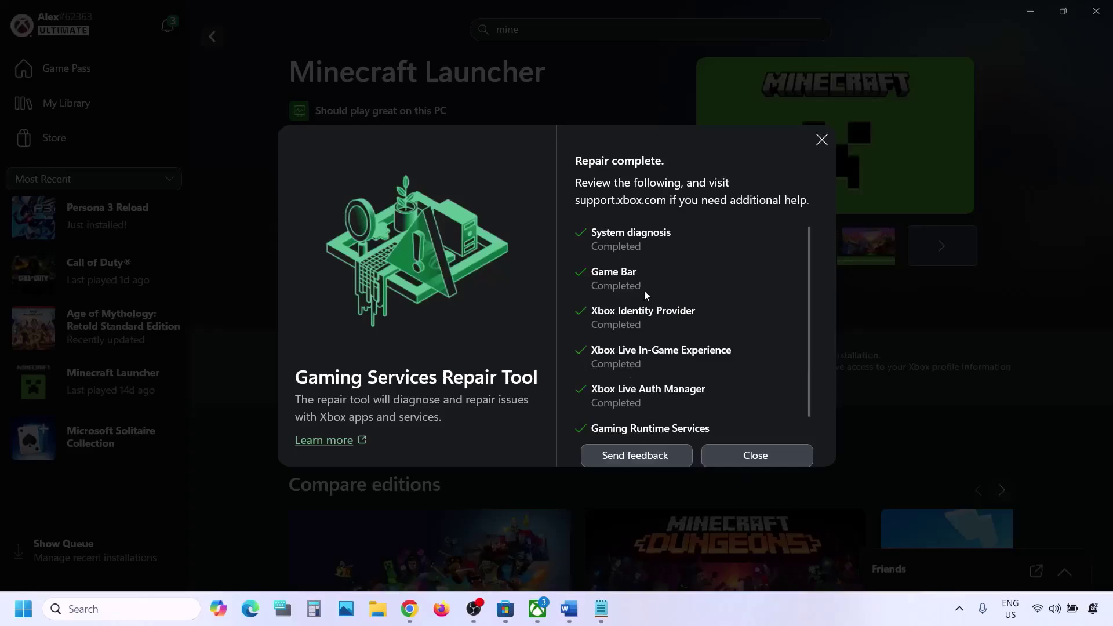
{"action": "left_click", "coordinate": [742, 459]}
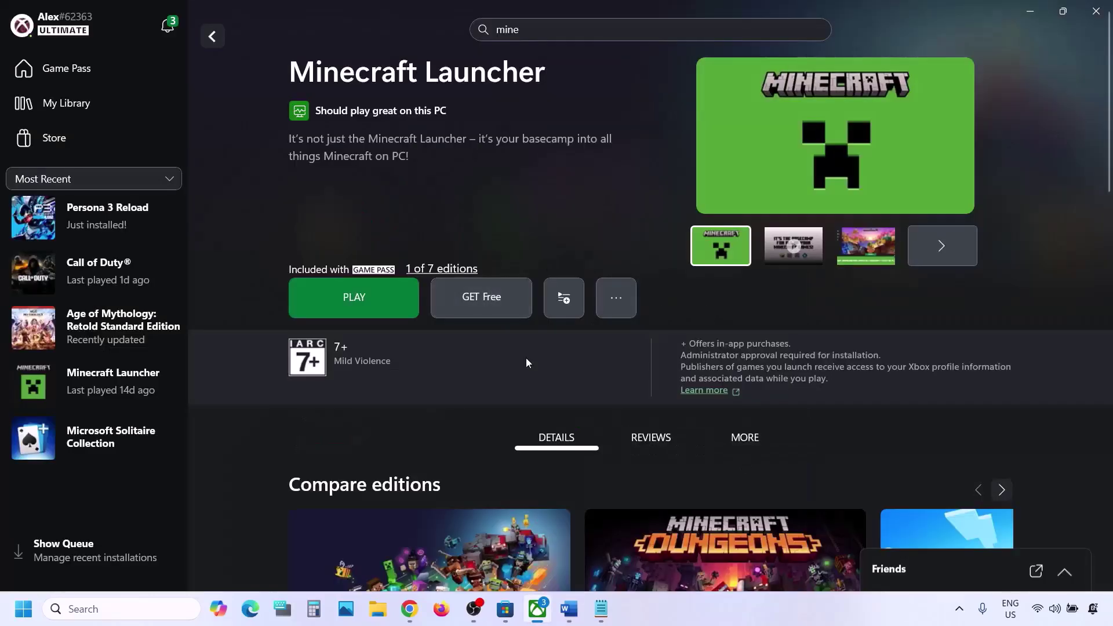
Download the Gaming Services Repair Tool for PC from the support page's Downloadable version section.
{"action": "left_click", "coordinate": [409, 608]}
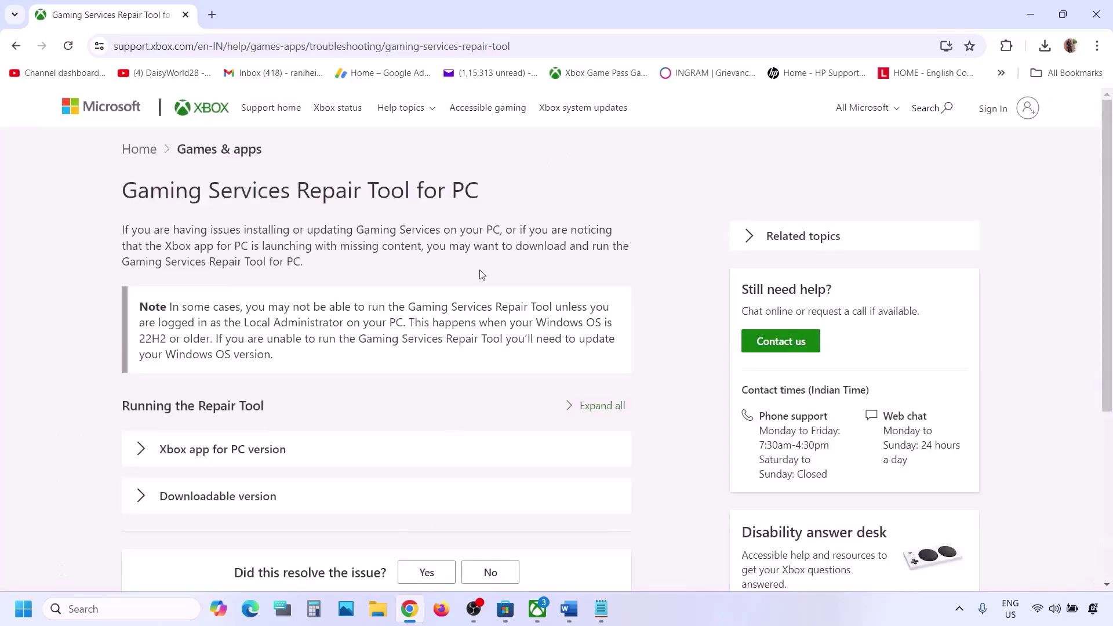
{"action": "scroll", "coordinate": [236, 355], "scroll_direction": "down", "scroll_amount": 5}
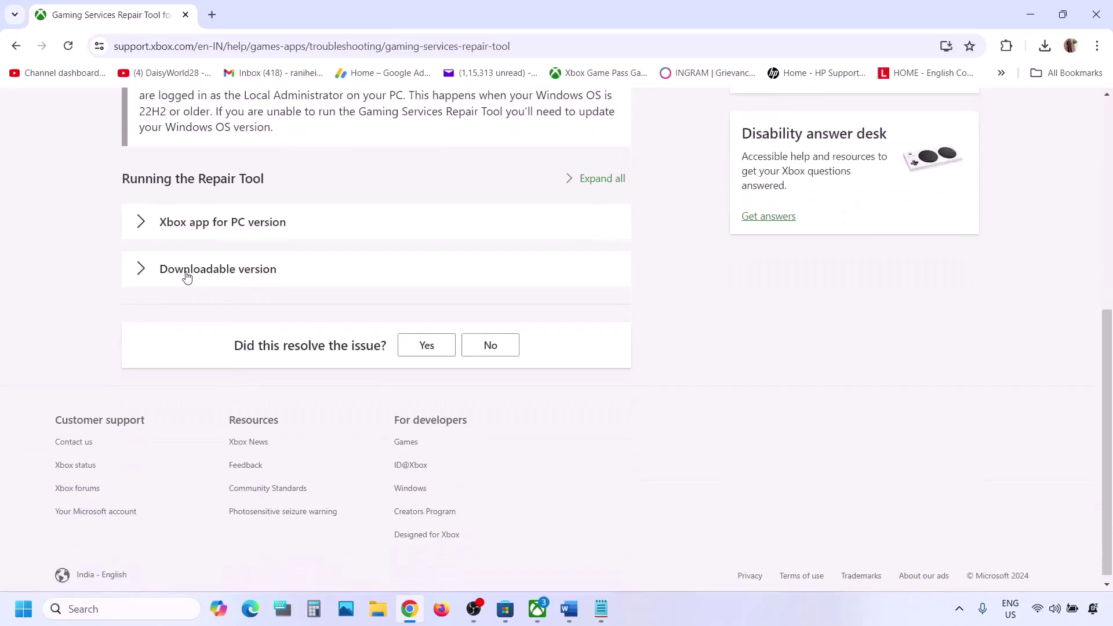
{"action": "left_click", "coordinate": [186, 277]}
{"action": "scroll", "coordinate": [319, 378], "scroll_direction": "down", "scroll_amount": 8}
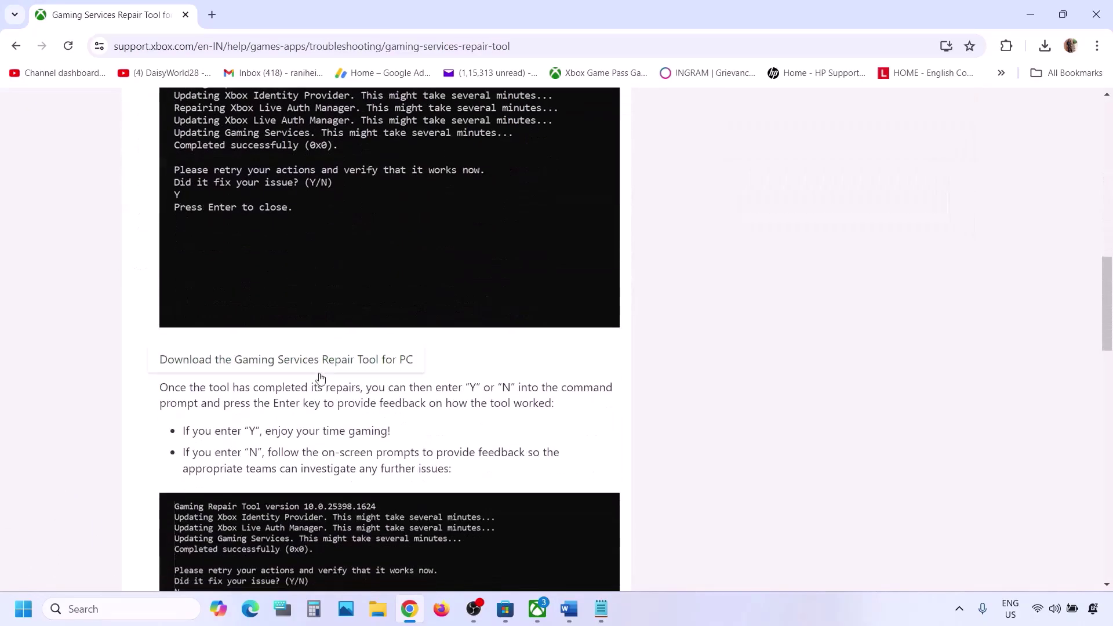
{"action": "left_click", "coordinate": [300, 364]}
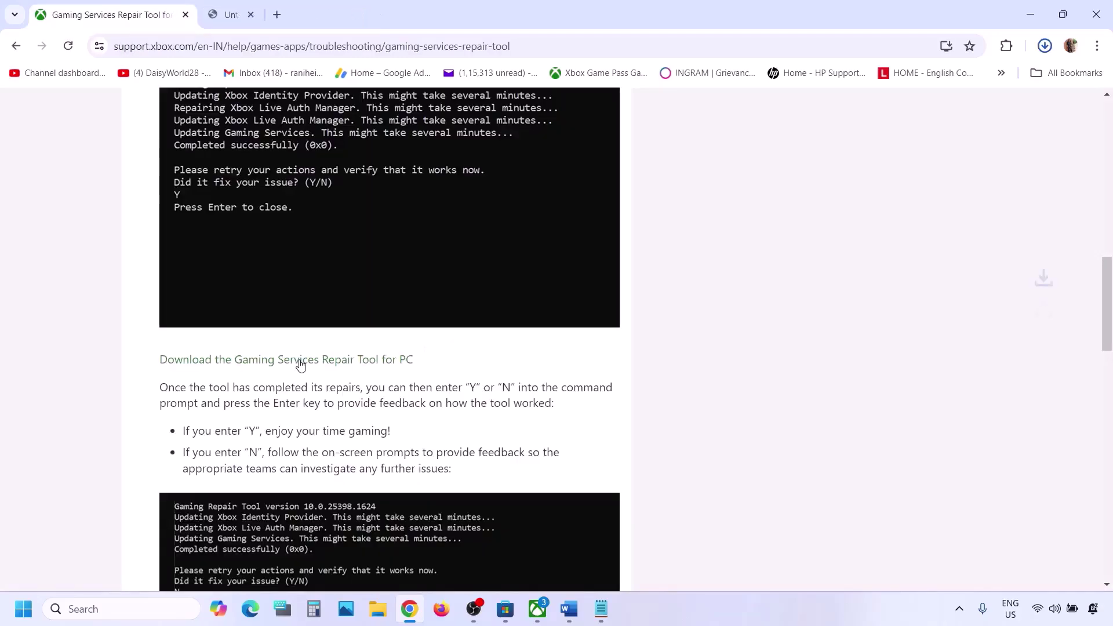
Run the downloaded GamingRepairTool until it reports Completed successfully (0x0), then close its console.
{"action": "left_click", "coordinate": [954, 91]}
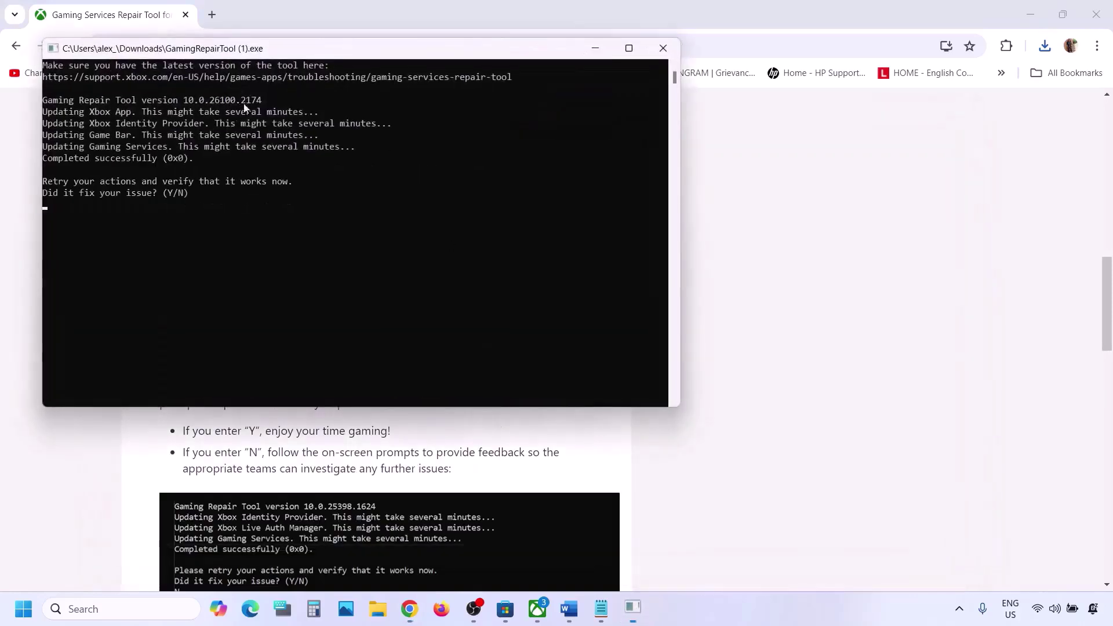
{"action": "left_click_drag", "start_coordinate": [208, 158], "coordinate": [34, 159]}
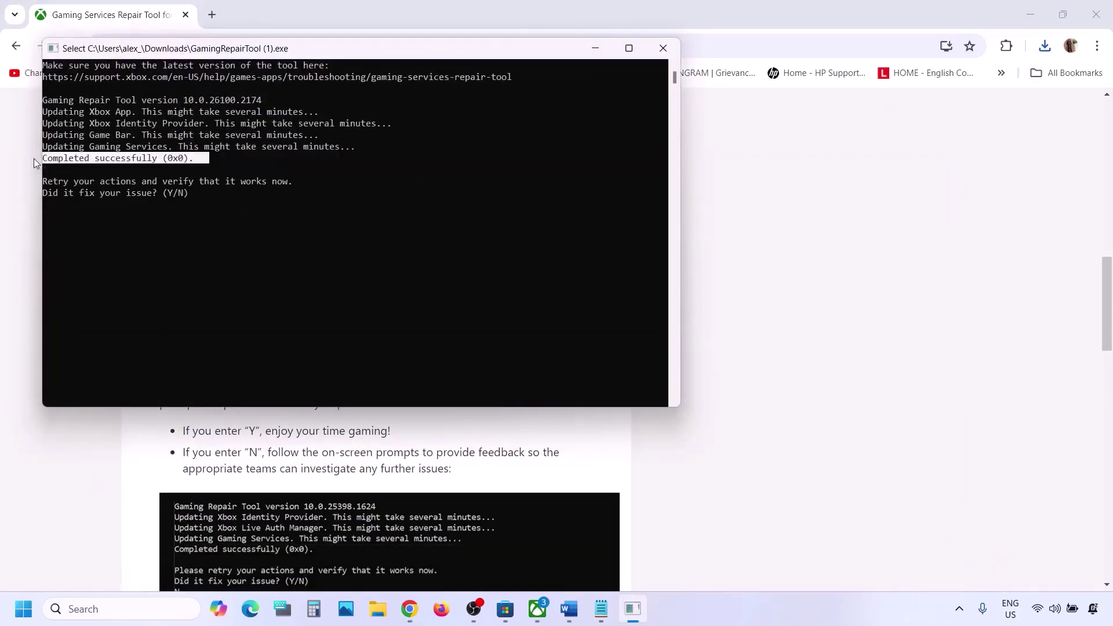
{"action": "left_click", "coordinate": [662, 47]}
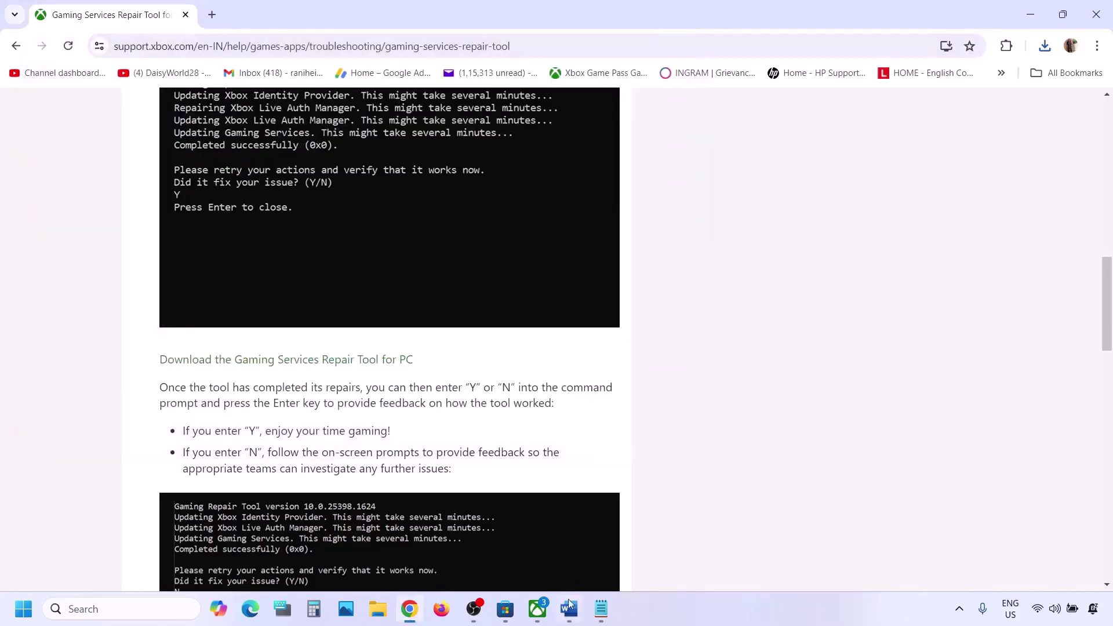
{"action": "left_click", "coordinate": [569, 609]}
Read Step 2's note about using the same account on Microsoft Store and Xbox App.
{"action": "scroll", "coordinate": [428, 298], "scroll_direction": "down", "scroll_amount": 3}
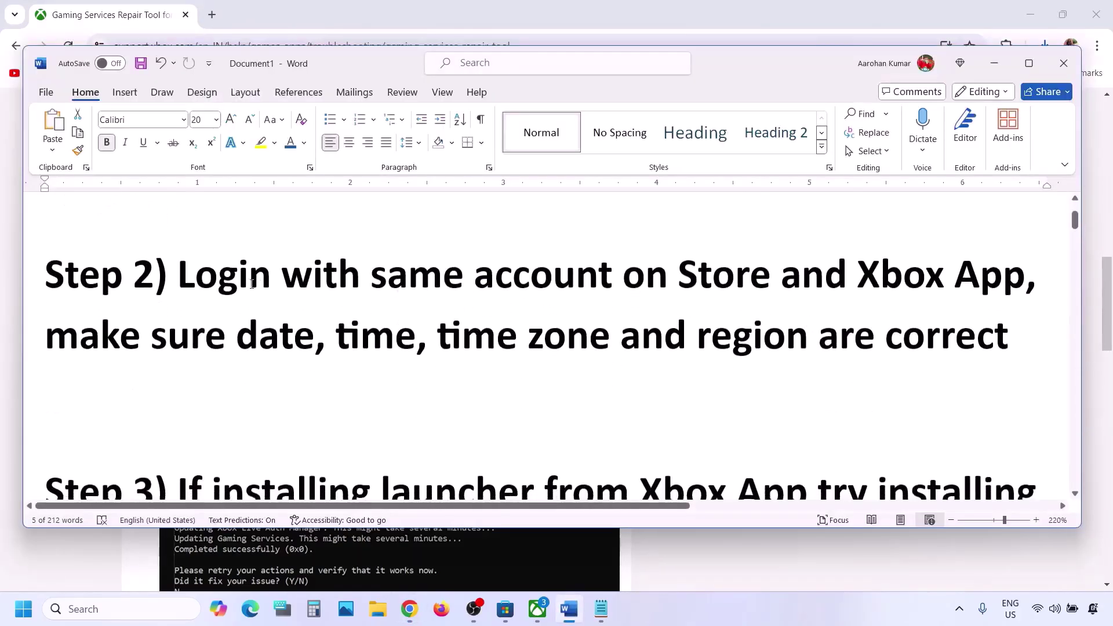
{"action": "left_click_drag", "start_coordinate": [180, 273], "coordinate": [1006, 282]}
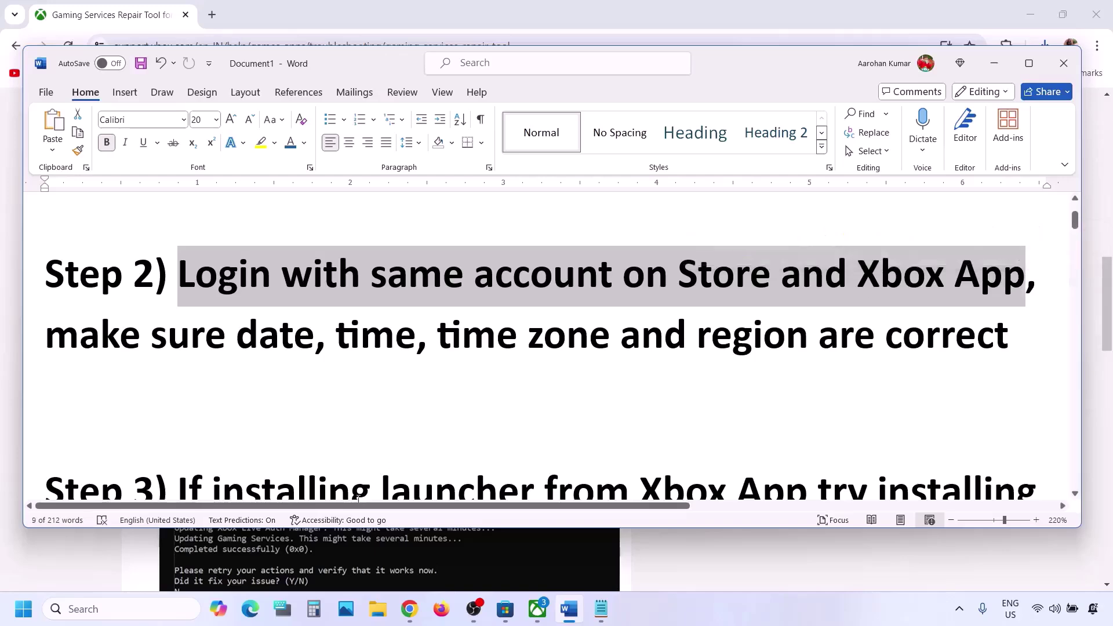
{"action": "left_click", "coordinate": [509, 614]}
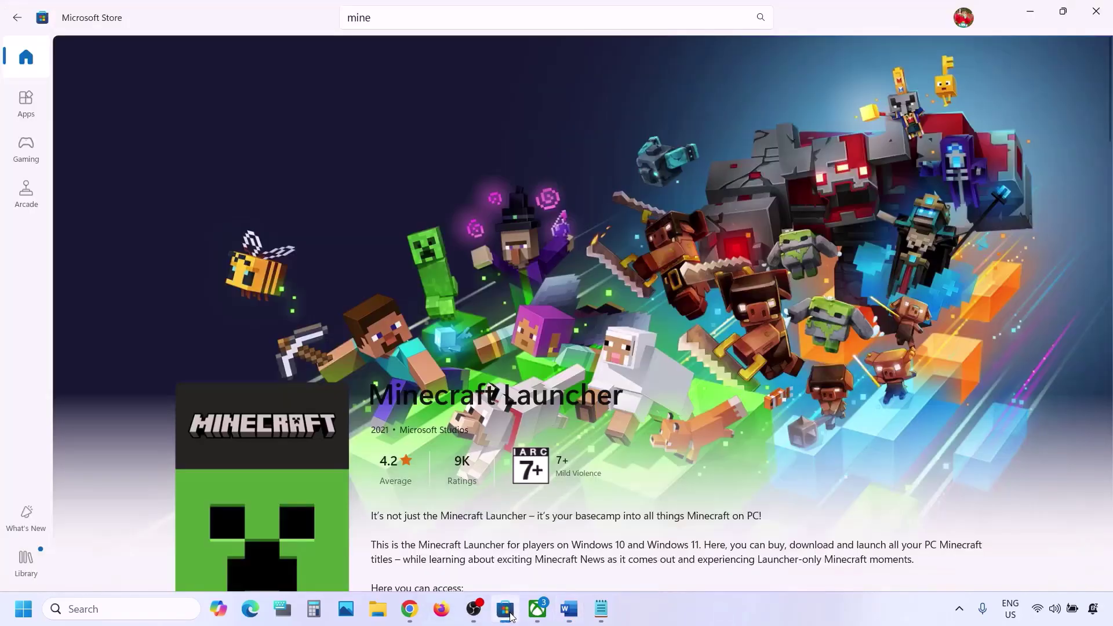
Sign out of Microsoft Store and sign back in with the second Microsoft account via Windows PIN.
{"action": "left_click", "coordinate": [965, 19]}
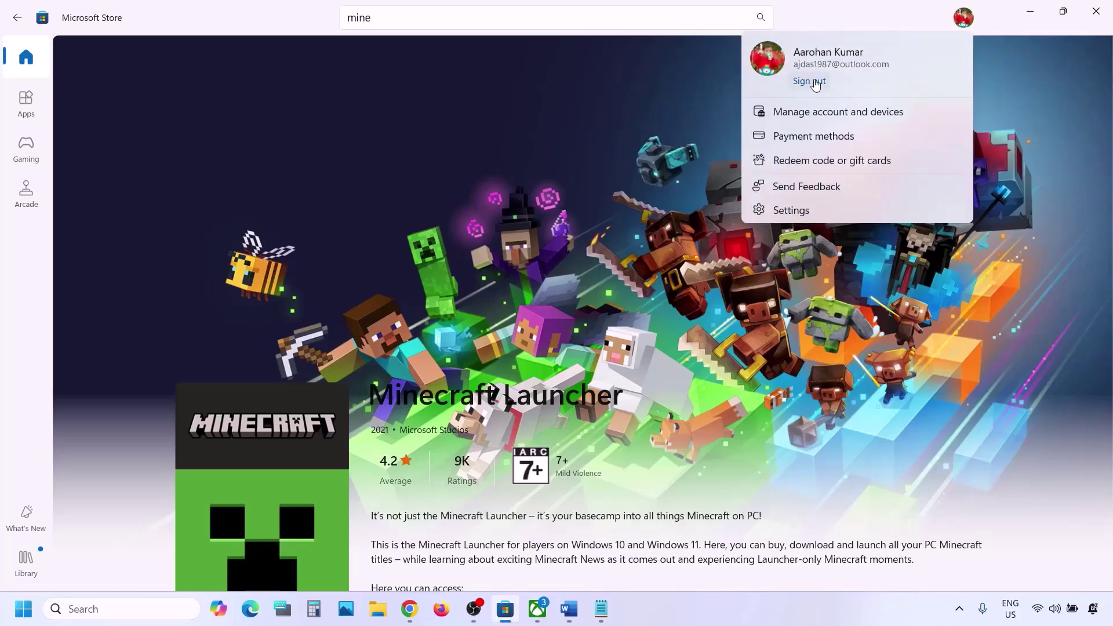
{"action": "left_click", "coordinate": [816, 83]}
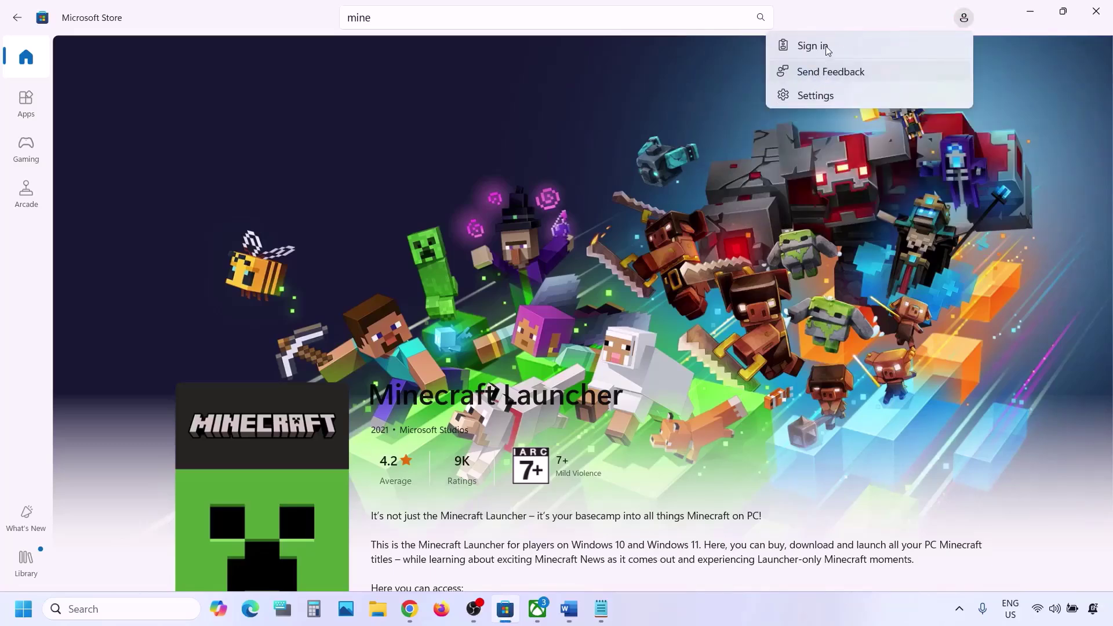
{"action": "left_click", "coordinate": [831, 72]}
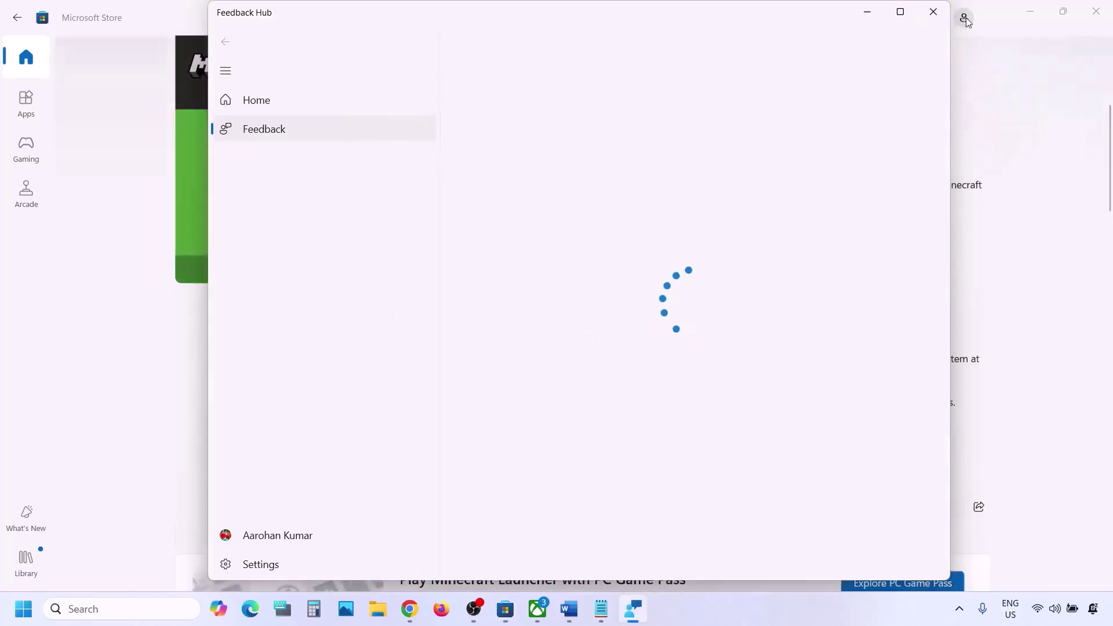
{"action": "left_click", "coordinate": [967, 21]}
{"action": "left_click", "coordinate": [810, 42]}
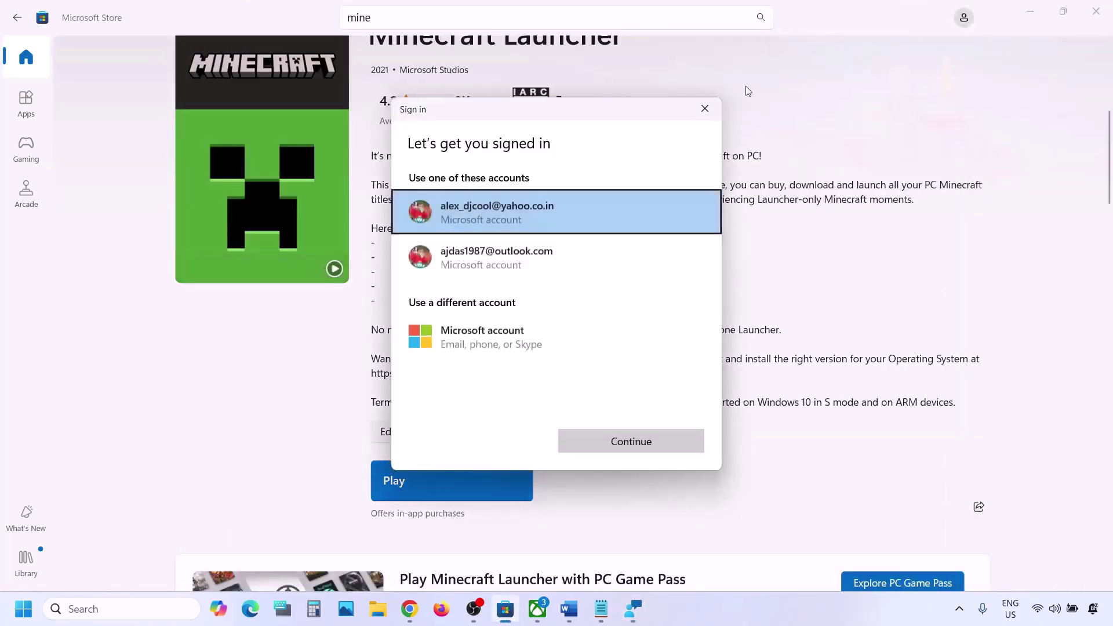
{"action": "left_click", "coordinate": [524, 255]}
{"action": "left_click", "coordinate": [648, 442]}
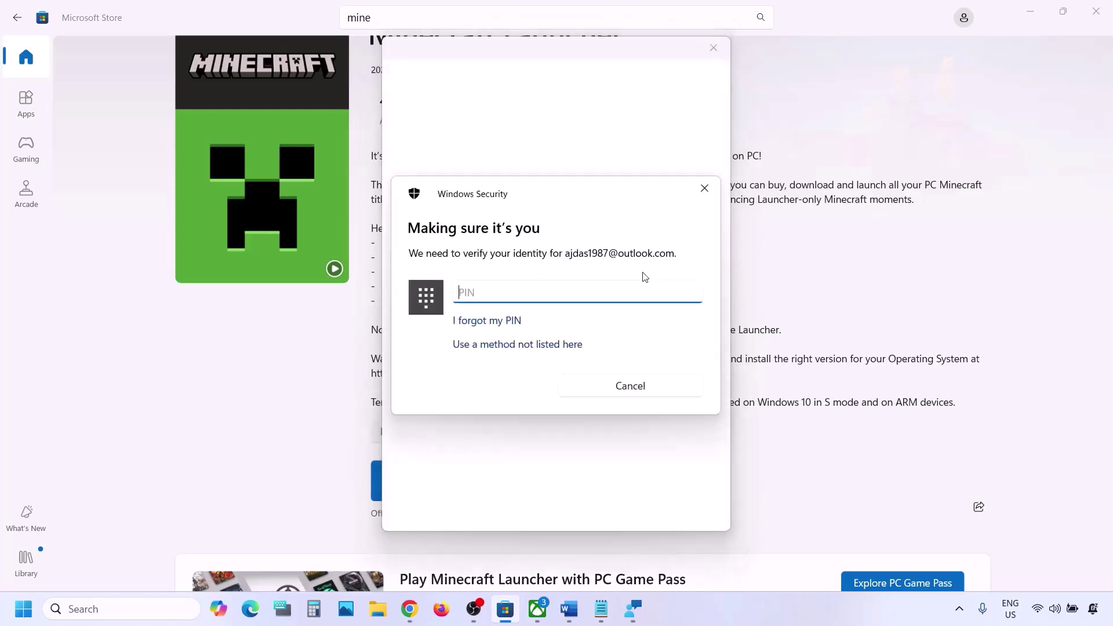
{"action": "type", "text": "1111"}
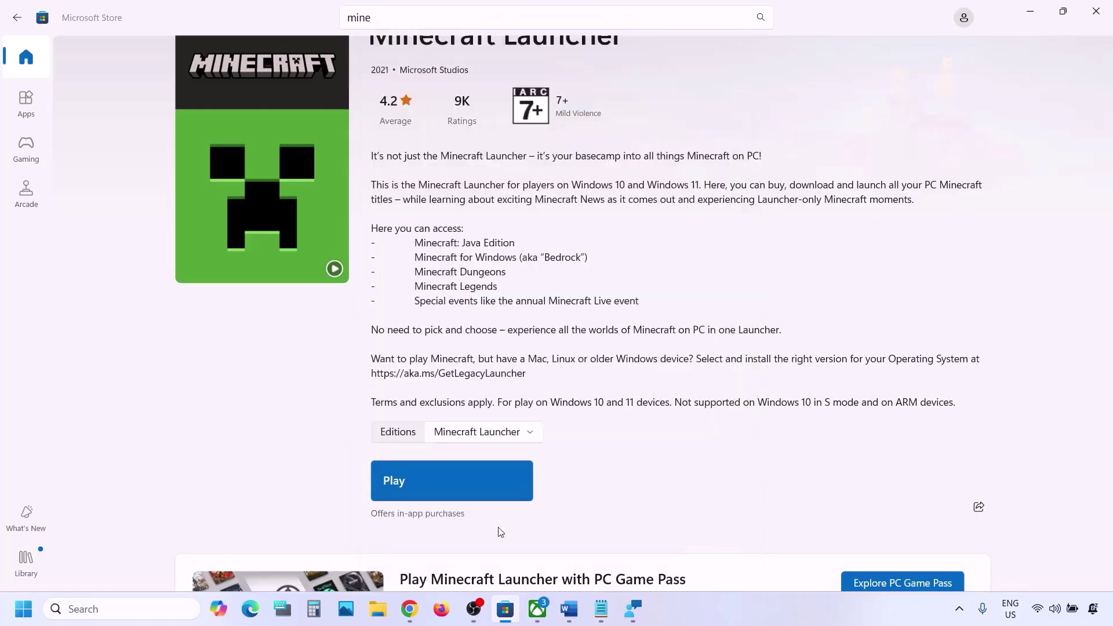
{"action": "mouse_move", "coordinate": [544, 617]}
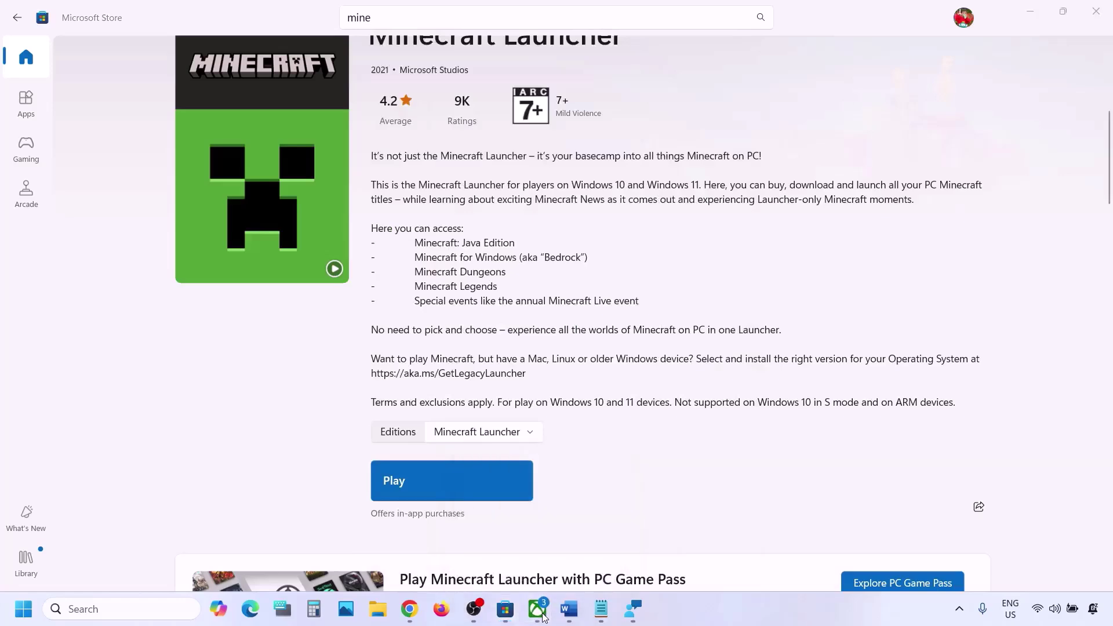
Sign out of the Xbox app and sign back in with the chosen Microsoft account.
{"action": "left_click", "coordinate": [548, 490]}
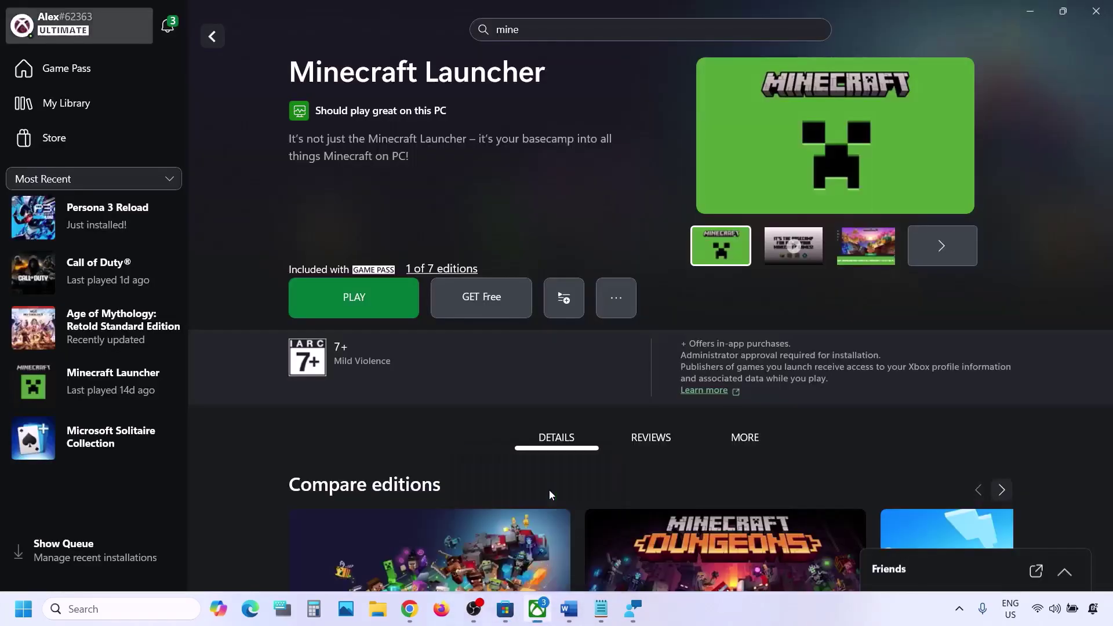
{"action": "left_click", "coordinate": [98, 29]}
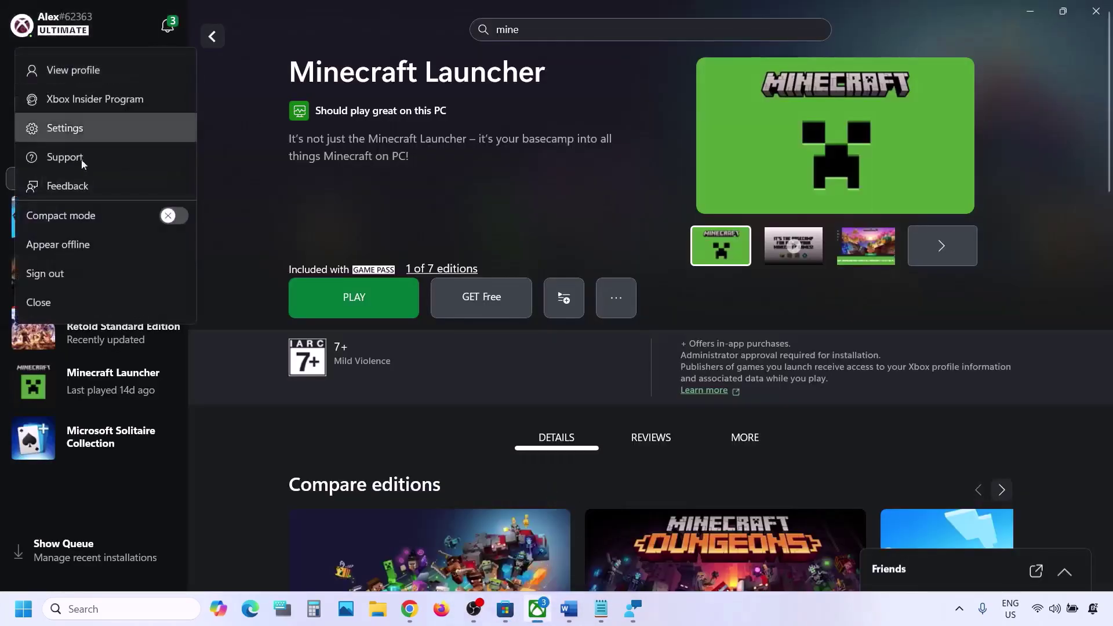
{"action": "left_click", "coordinate": [63, 278]}
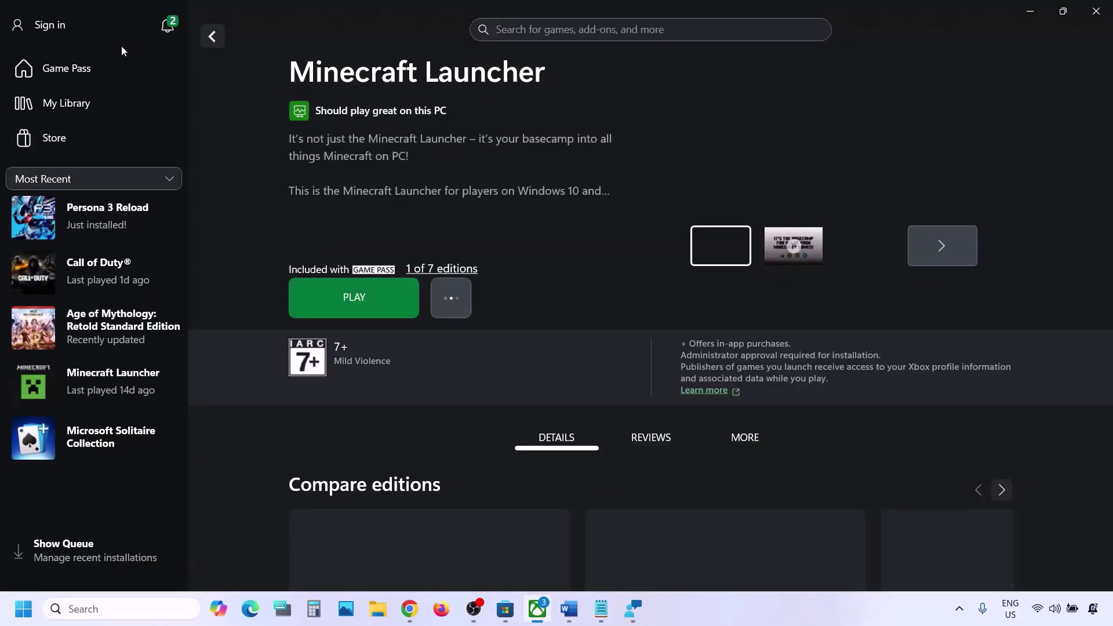
{"action": "left_click", "coordinate": [61, 31]}
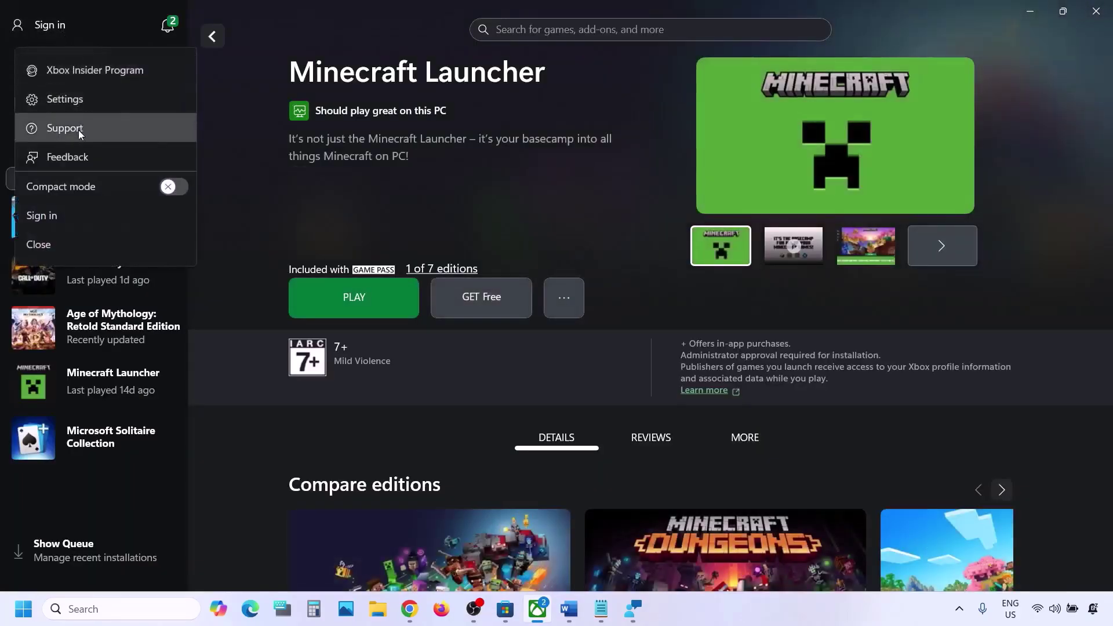
{"action": "left_click", "coordinate": [65, 218]}
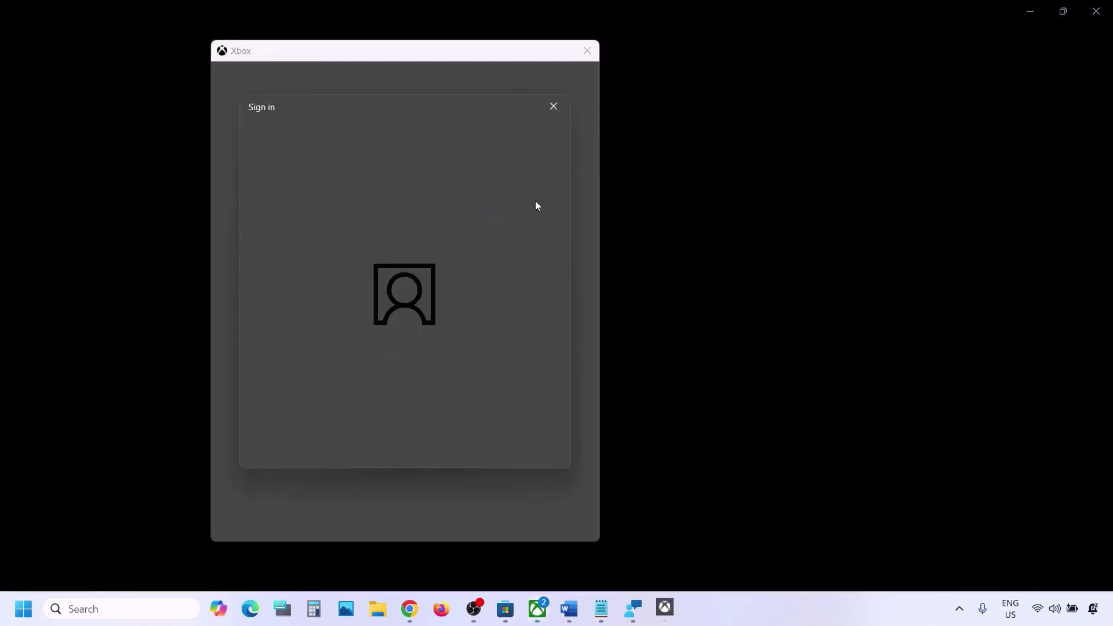
{"action": "left_click", "coordinate": [378, 254]}
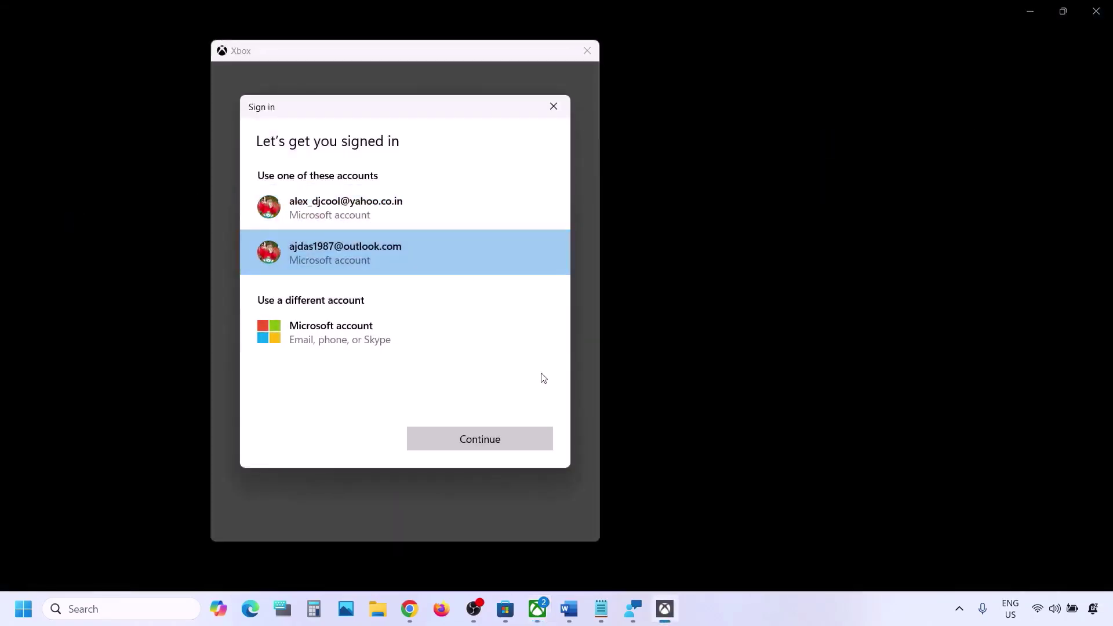
{"action": "left_click", "coordinate": [474, 442]}
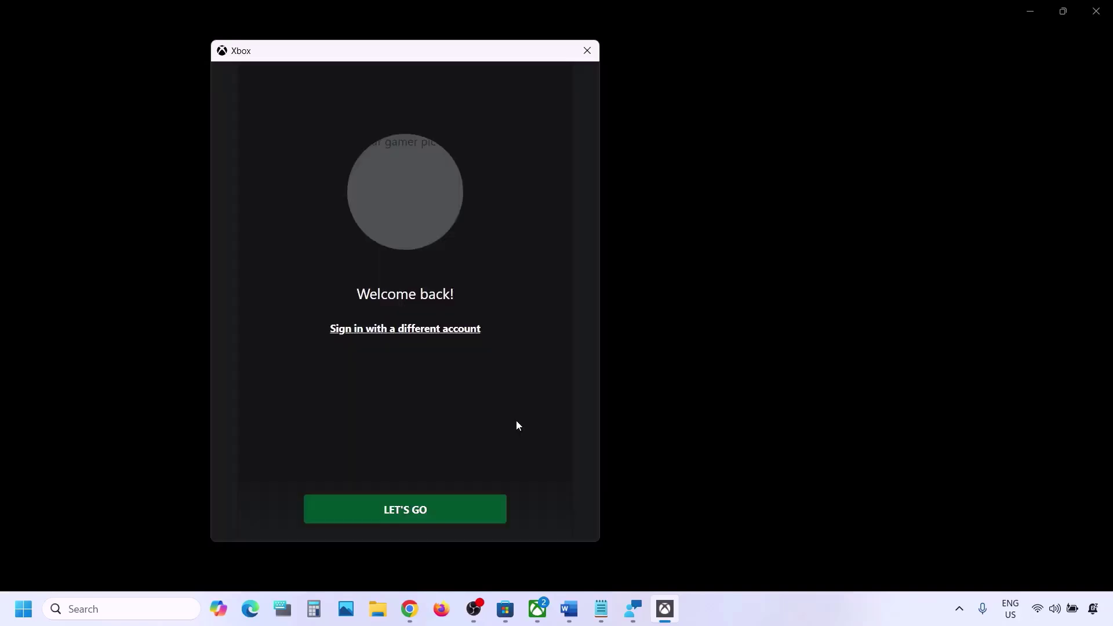
{"action": "left_click", "coordinate": [423, 511]}
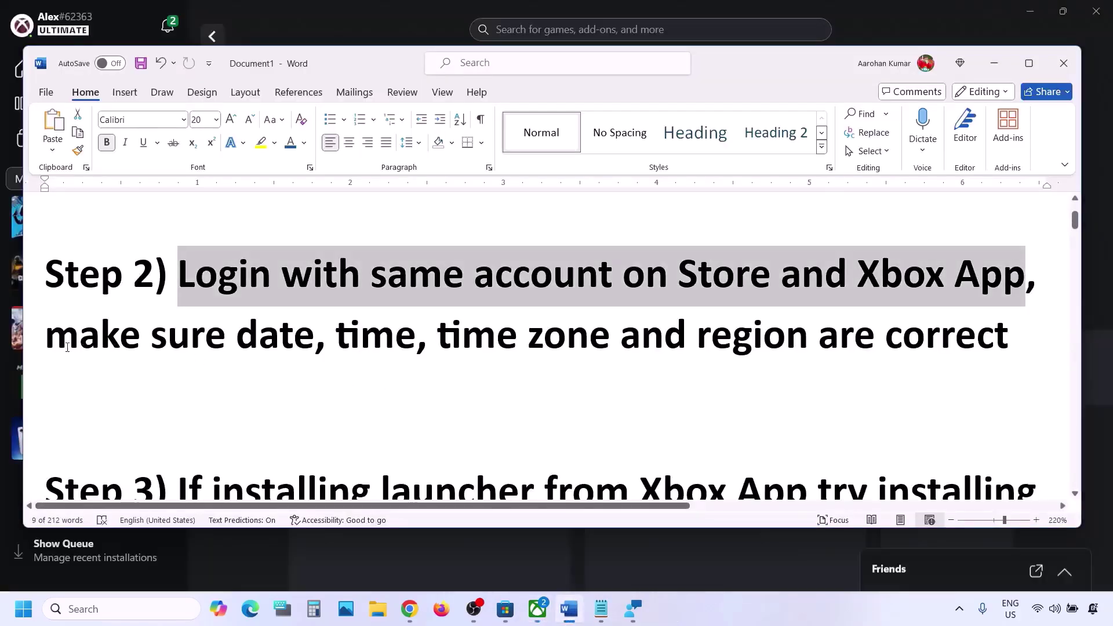
Review the guide's date, time and region check note and start Windows Settings.
{"action": "left_click_drag", "start_coordinate": [49, 342], "coordinate": [817, 337]}
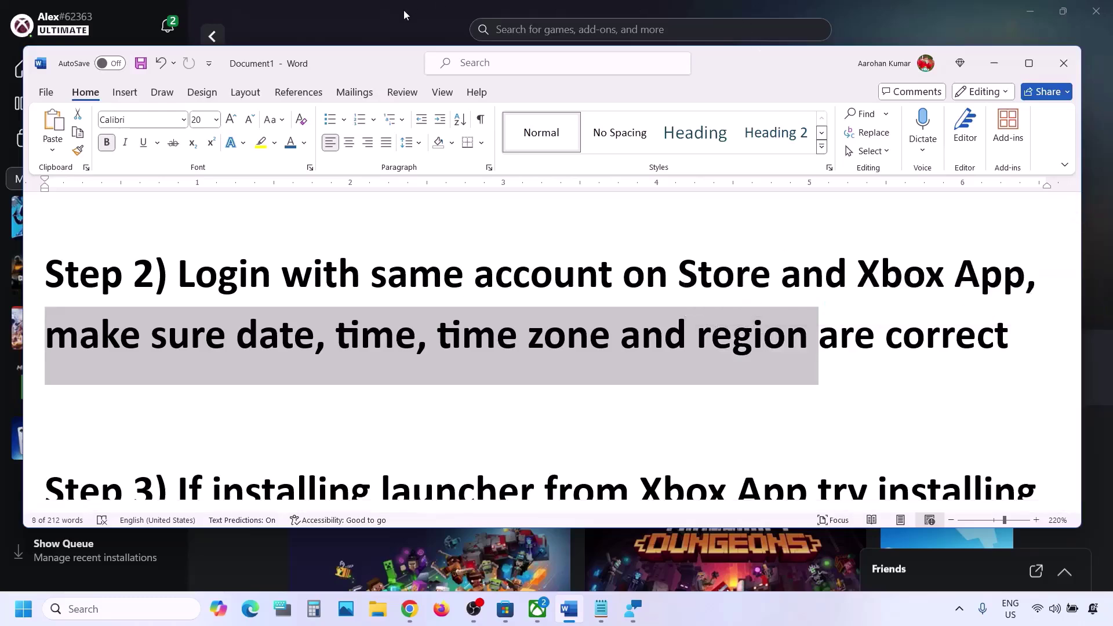
{"action": "left_click", "coordinate": [403, 9]}
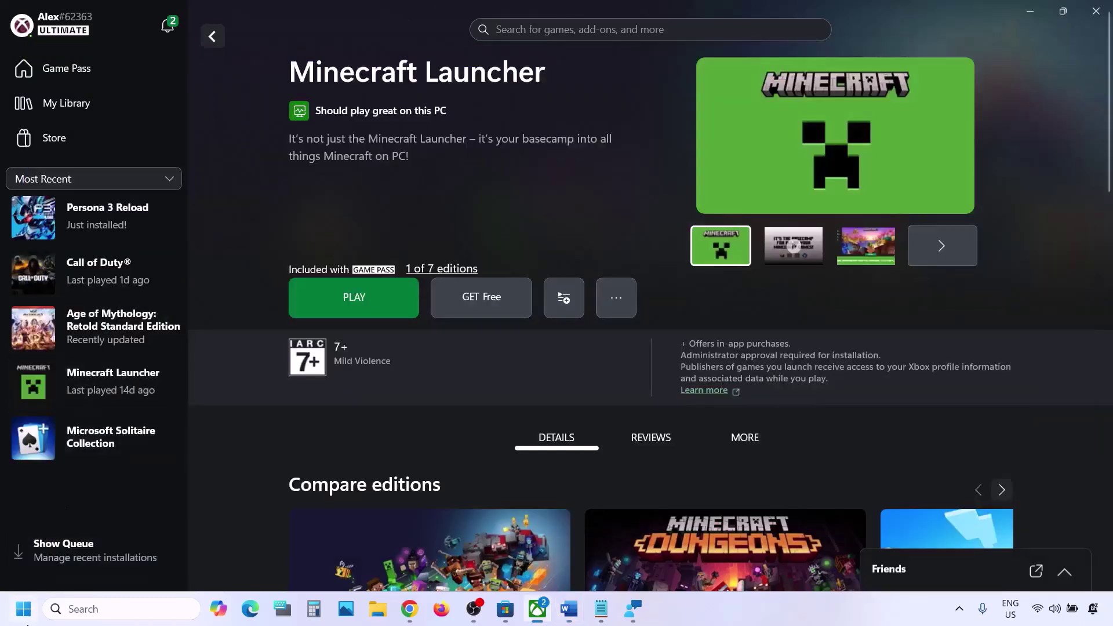
{"action": "left_click", "coordinate": [23, 609]}
Sync the clock now under Time & language > Date & time.
{"action": "left_click", "coordinate": [330, 261]}
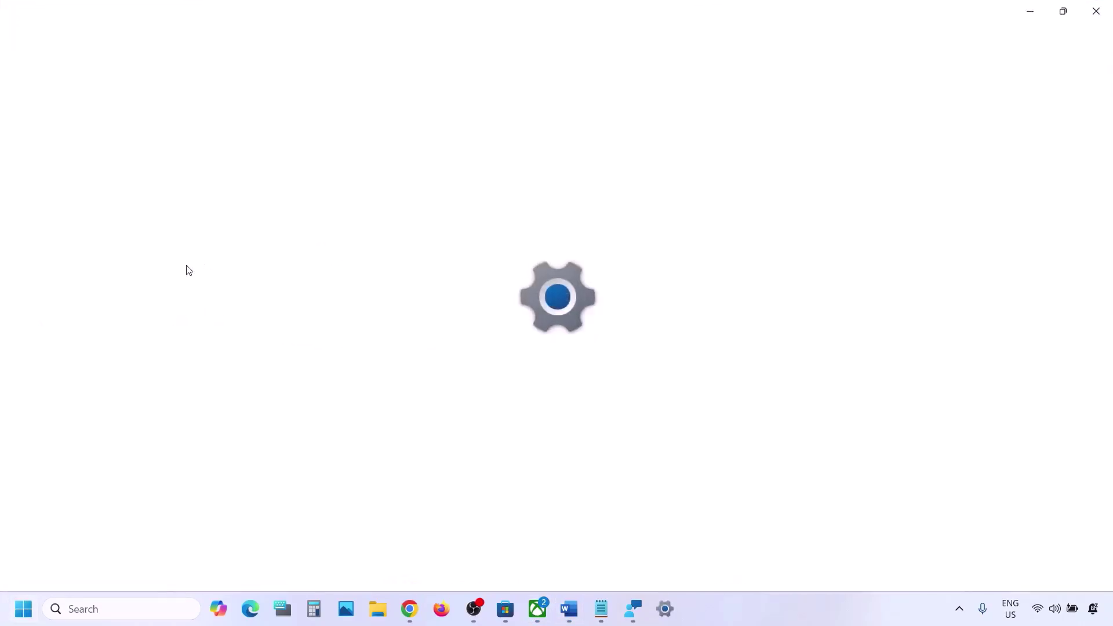
{"action": "left_click", "coordinate": [68, 360]}
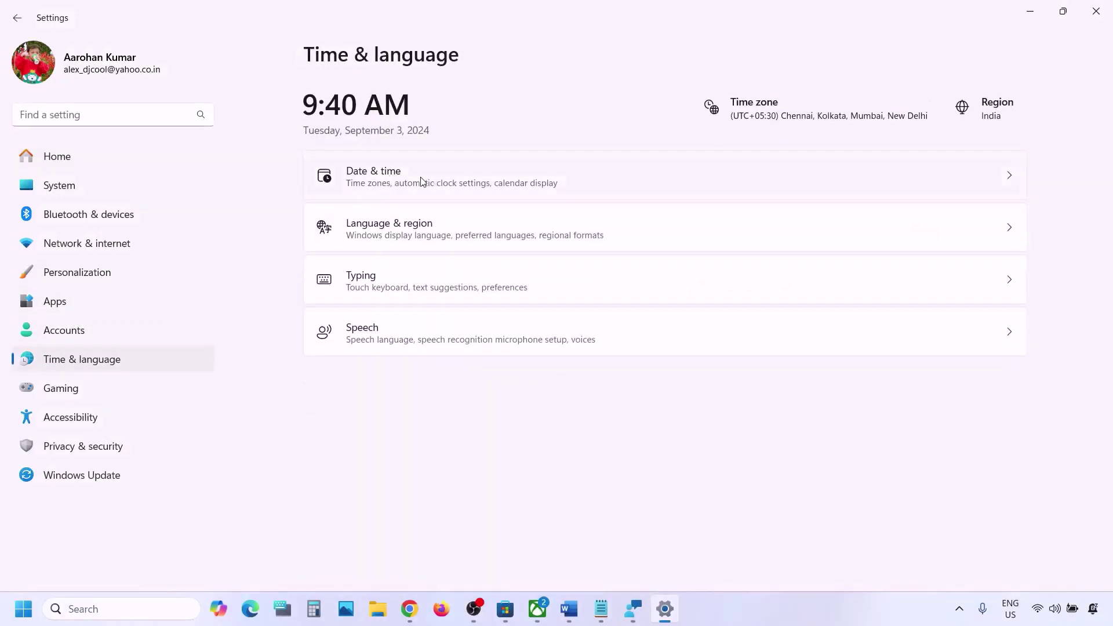
{"action": "left_click", "coordinate": [422, 182]}
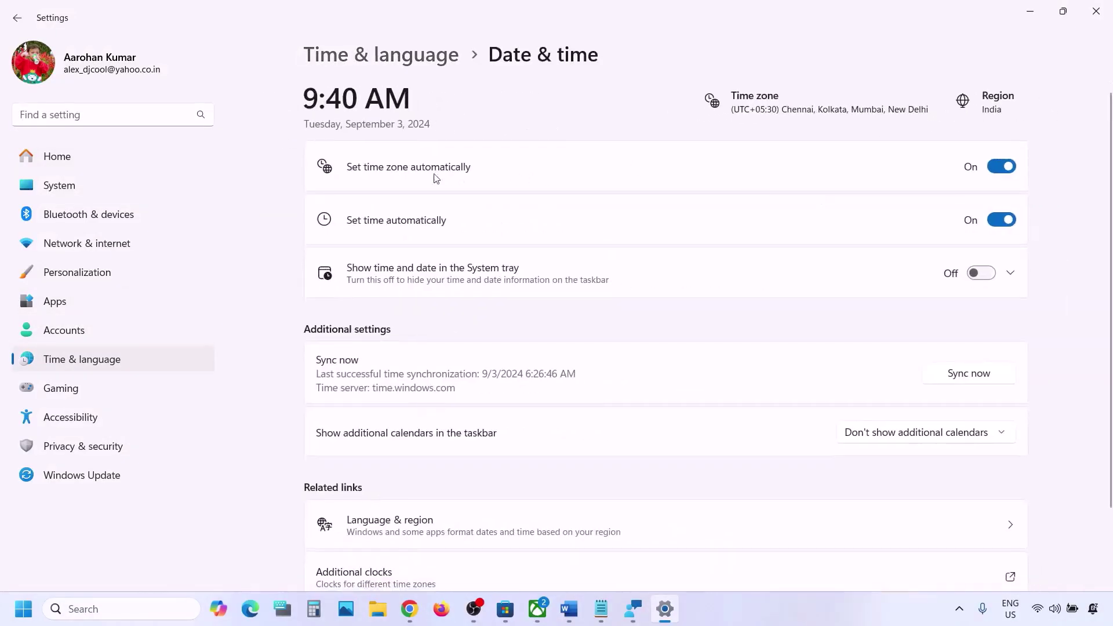
{"action": "scroll", "coordinate": [405, 180], "scroll_direction": "down", "scroll_amount": 1}
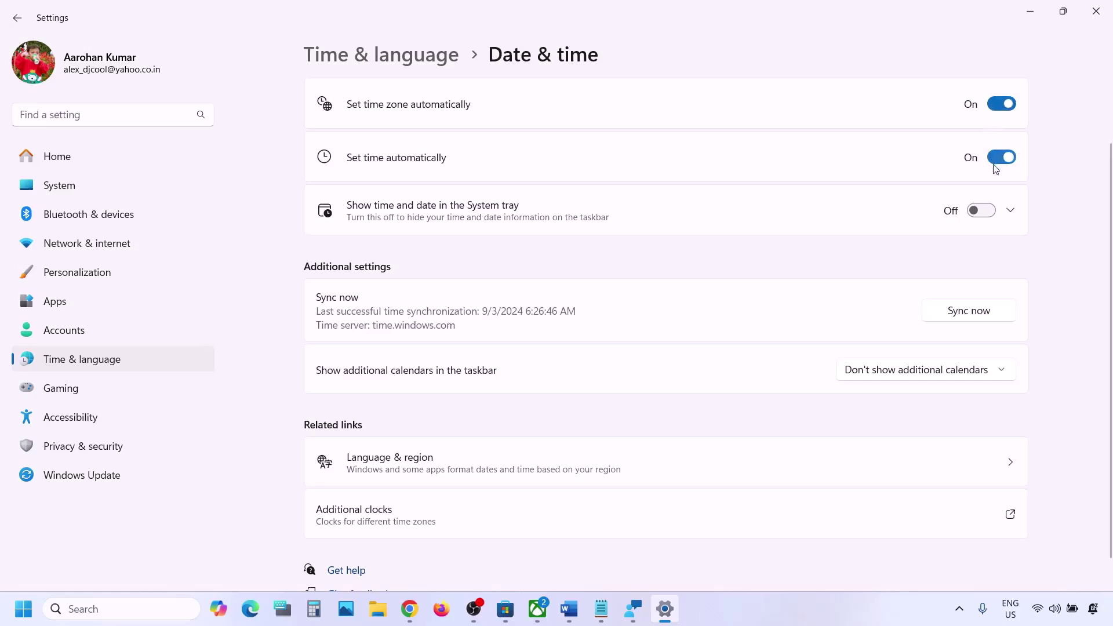
{"action": "left_click", "coordinate": [982, 313]}
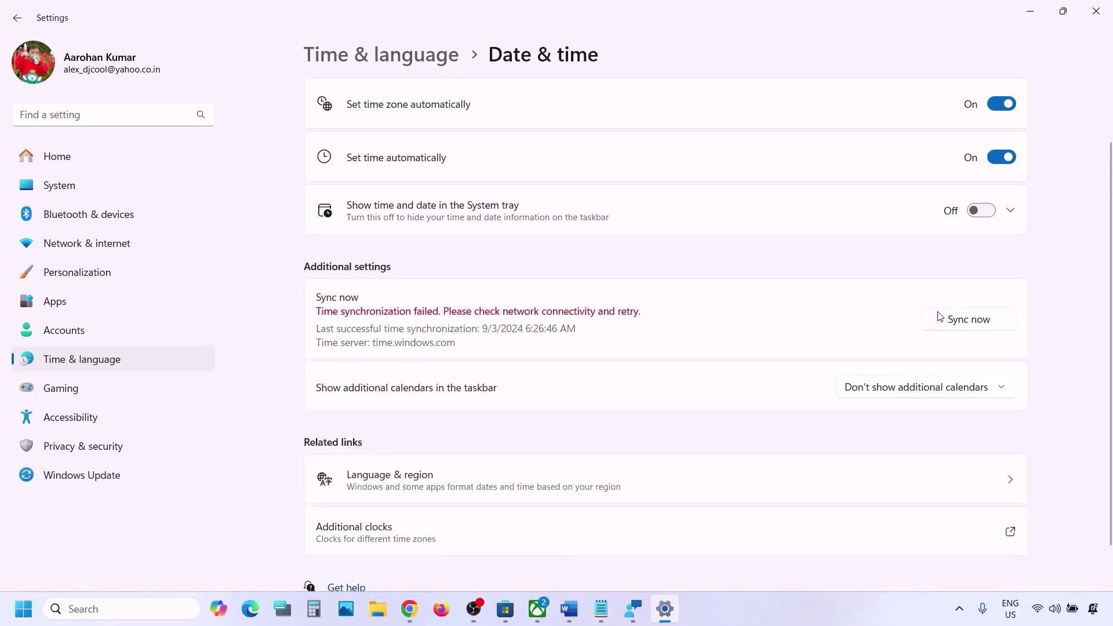
{"action": "left_click", "coordinate": [941, 317]}
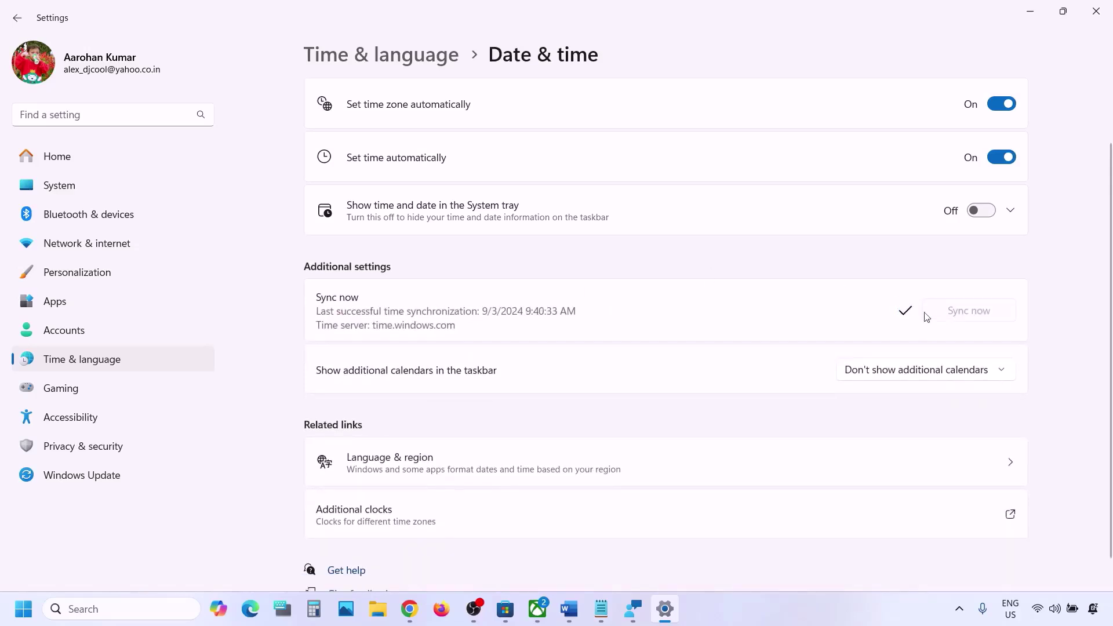
Confirm India as the country or region in Language & region, then close Settings.
{"action": "left_click", "coordinate": [78, 359]}
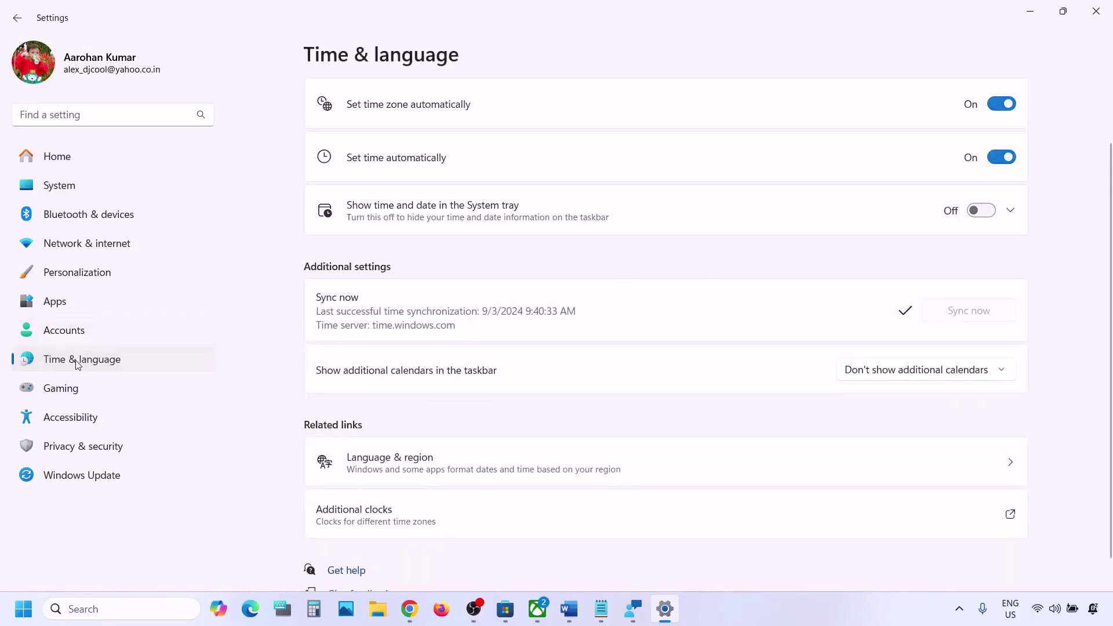
{"action": "left_click", "coordinate": [439, 233]}
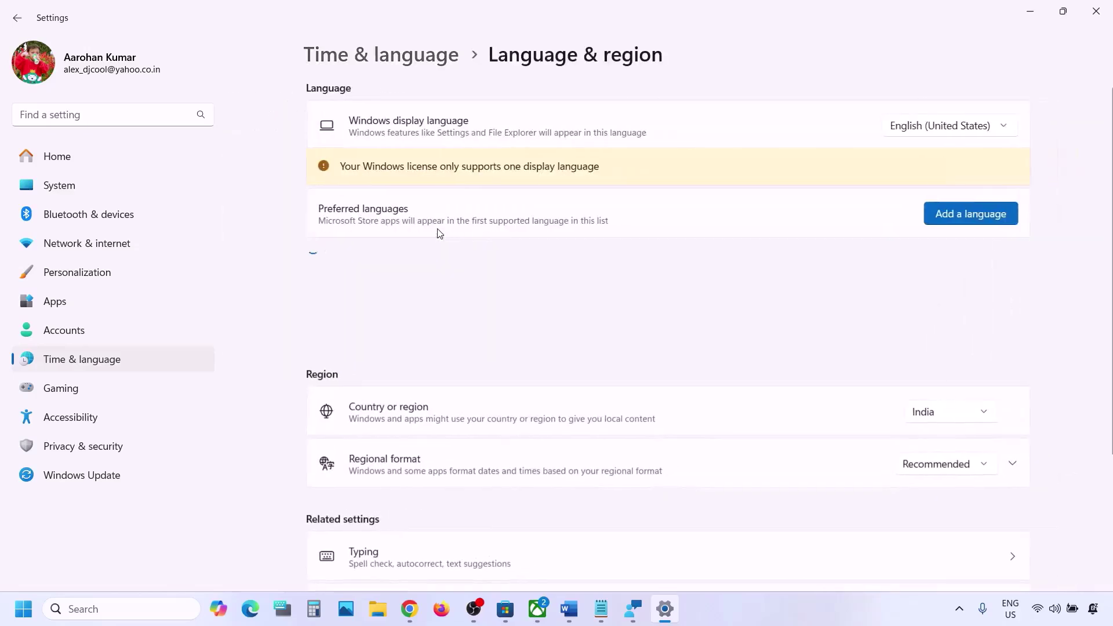
{"action": "left_click", "coordinate": [942, 419]}
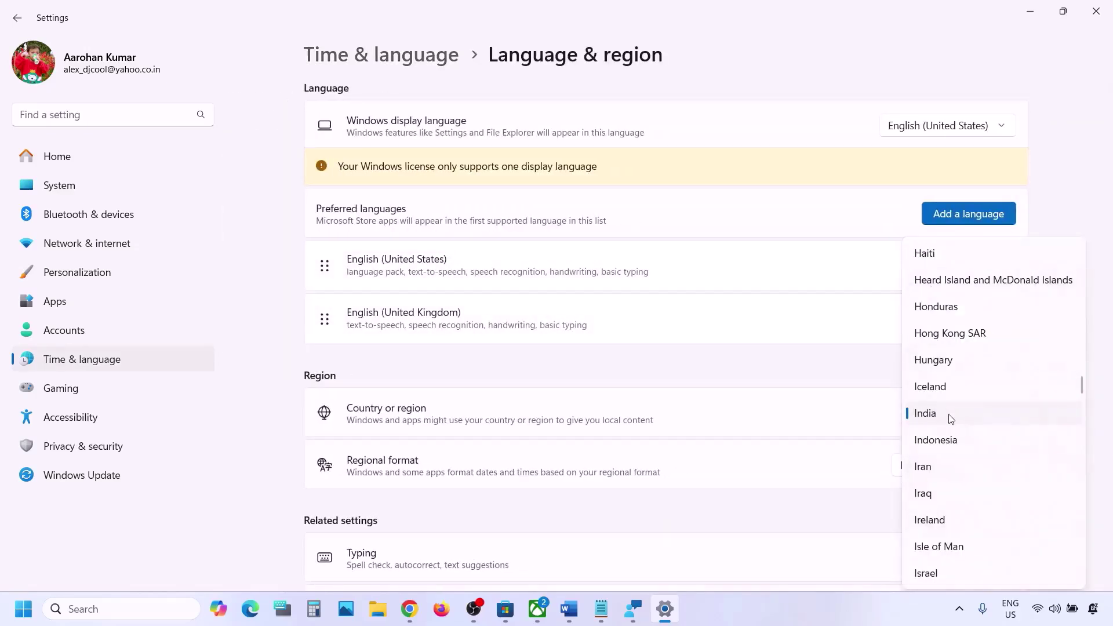
{"action": "left_click", "coordinate": [950, 415]}
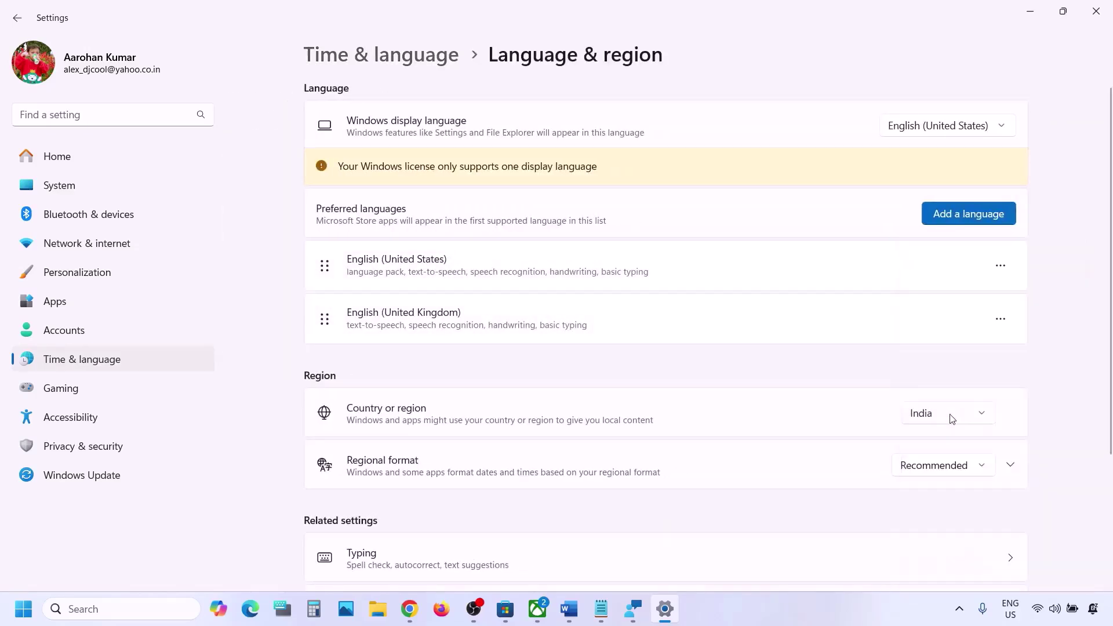
{"action": "left_click", "coordinate": [1096, 11]}
{"action": "left_click", "coordinate": [569, 609]}
Read the guide's Step 3 note and go to Microsoft Store's Minecraft Launcher page.
{"action": "scroll", "coordinate": [347, 376], "scroll_direction": "down", "scroll_amount": 3}
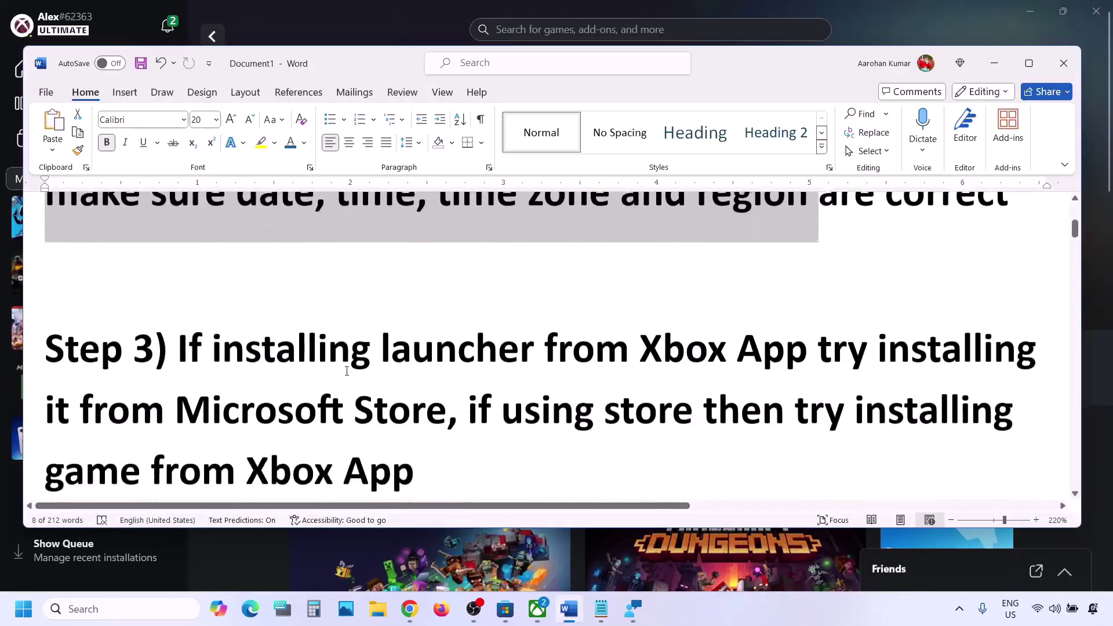
{"action": "left_click_drag", "start_coordinate": [180, 341], "coordinate": [448, 419]}
{"action": "left_click", "coordinate": [537, 609]}
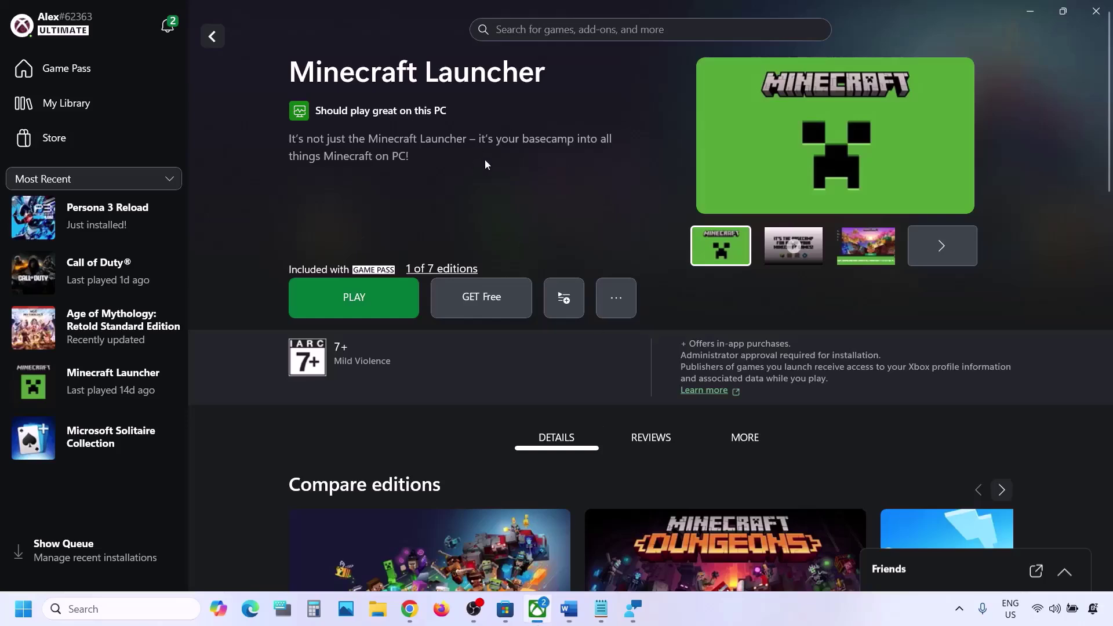
{"action": "left_click", "coordinate": [505, 608]}
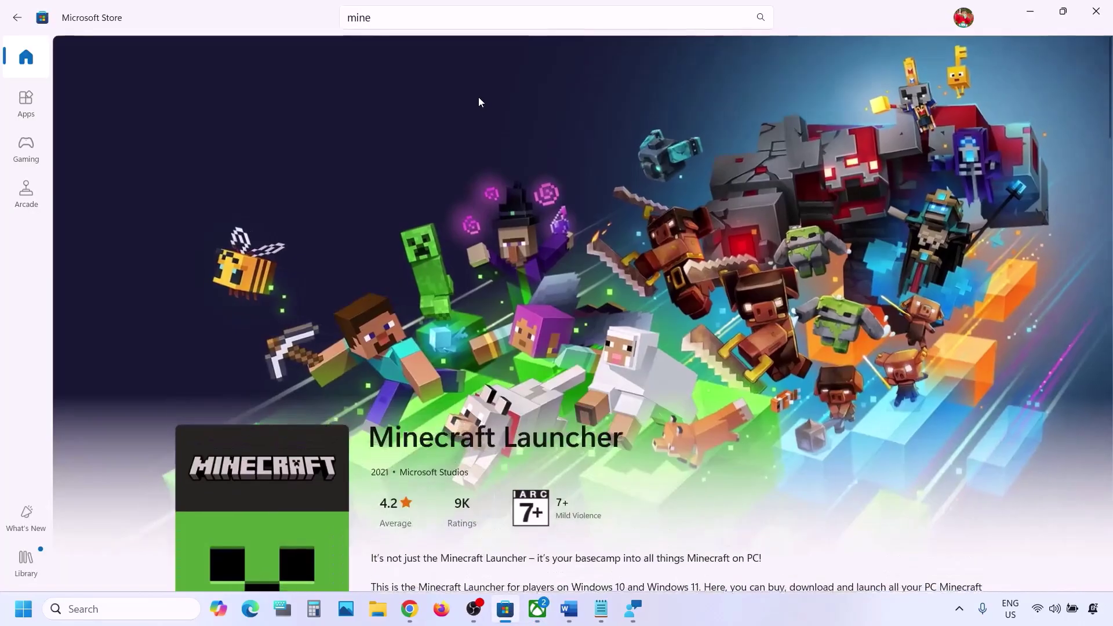
{"action": "left_click", "coordinate": [411, 17]}
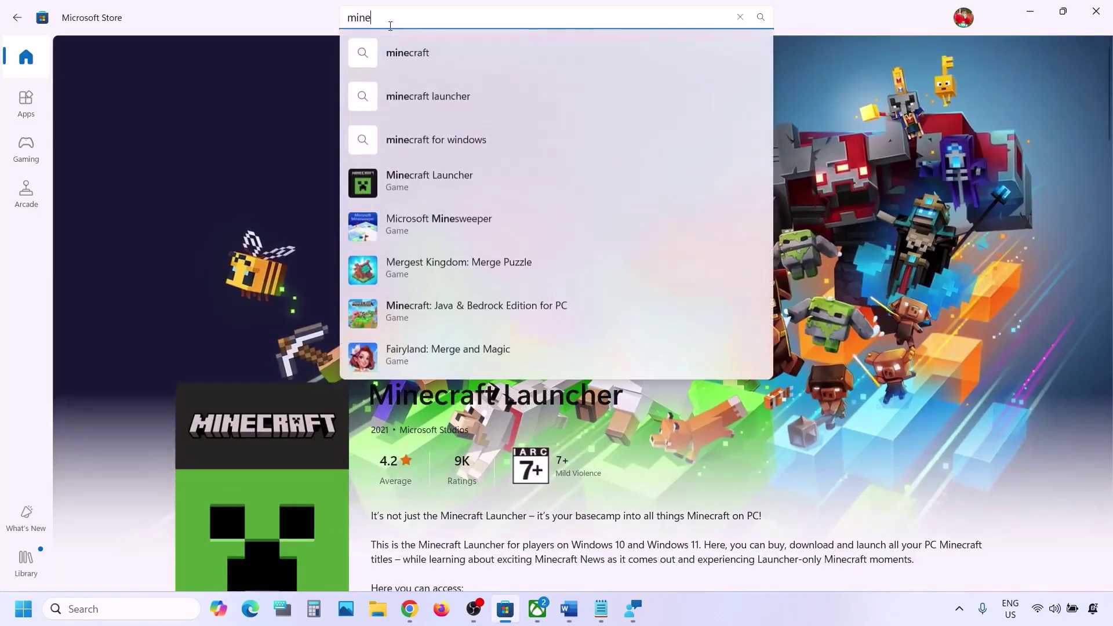
{"action": "left_click", "coordinate": [432, 173]}
{"action": "scroll", "coordinate": [454, 360], "scroll_direction": "down", "scroll_amount": 5}
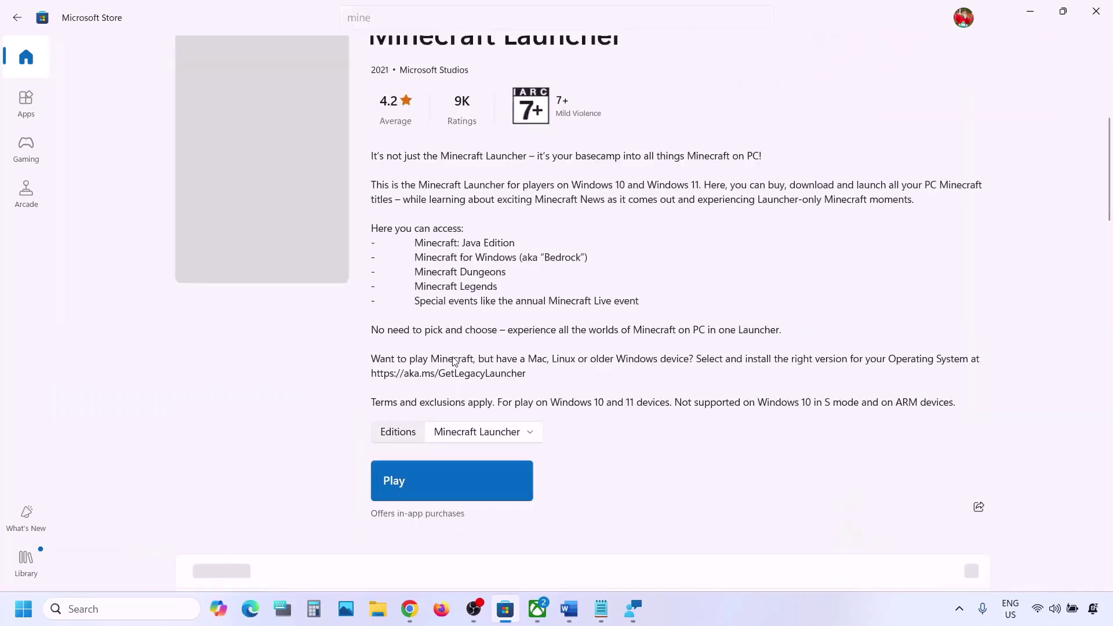
{"action": "scroll", "coordinate": [455, 360], "scroll_direction": "up", "scroll_amount": 3}
{"action": "scroll", "coordinate": [442, 475], "scroll_direction": "down", "scroll_amount": 3}
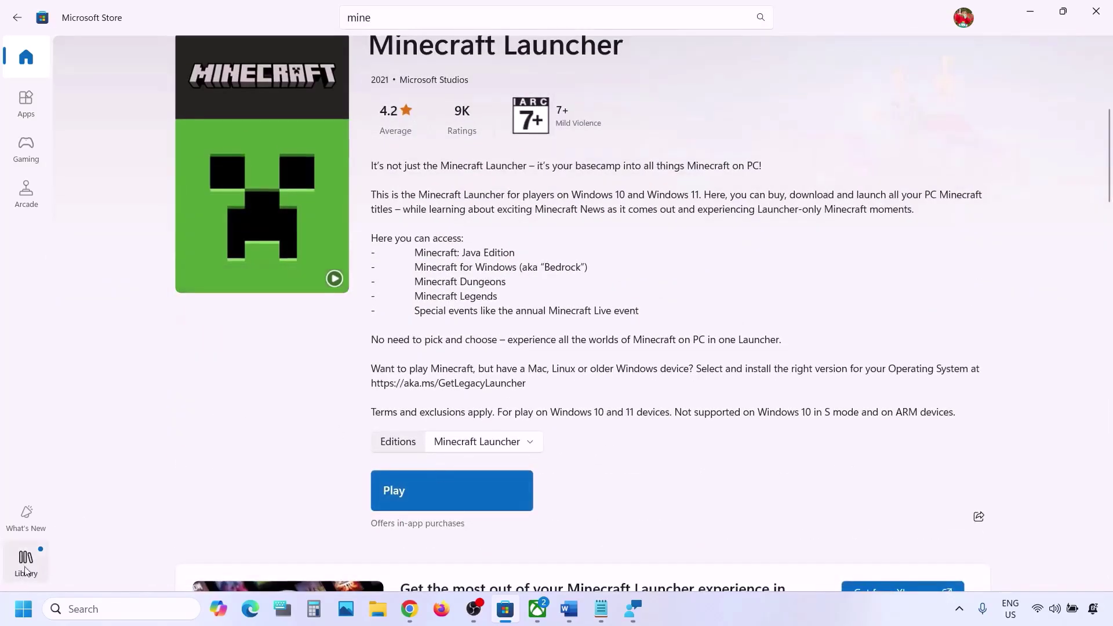
Browse the installed apps in the Store Library's Updates & downloads list.
{"action": "left_click", "coordinate": [26, 569]}
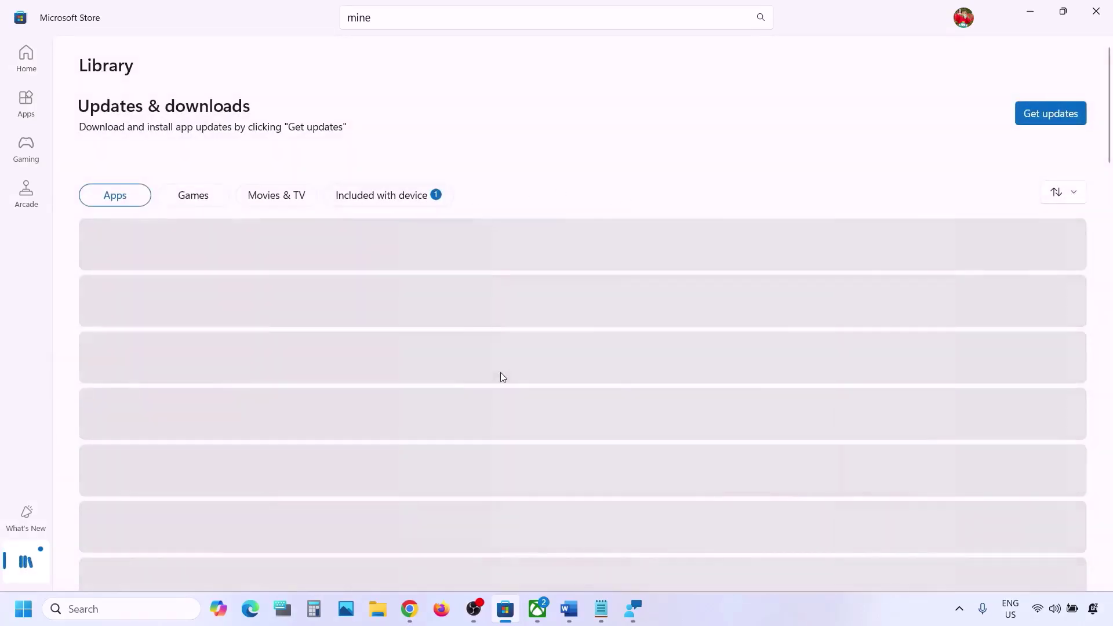
{"action": "scroll", "coordinate": [487, 407], "scroll_direction": "down", "scroll_amount": 15}
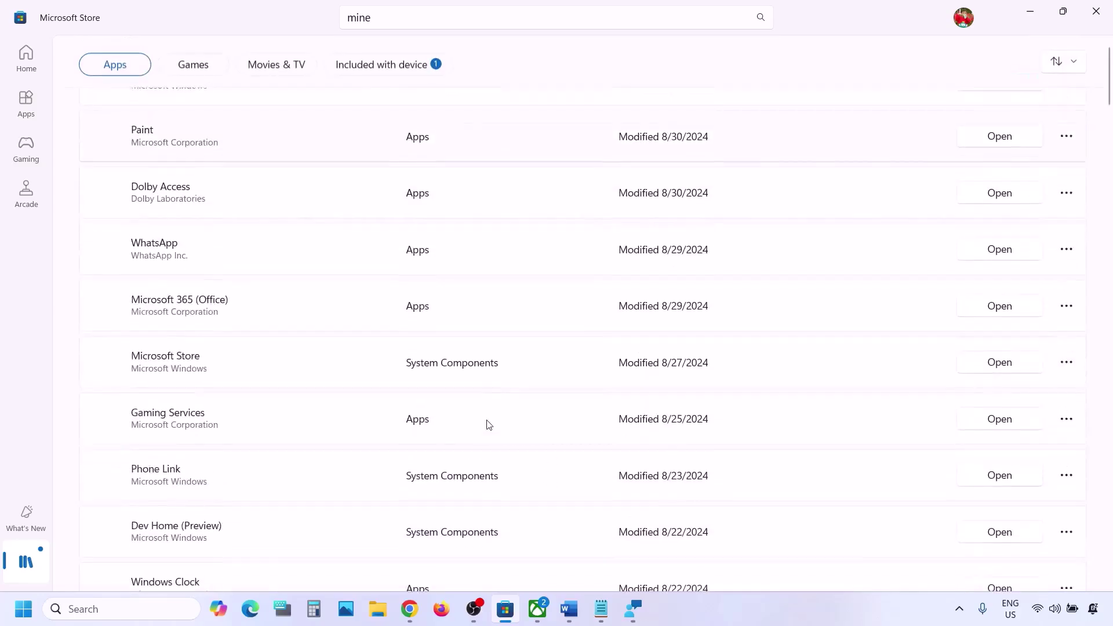
{"action": "scroll", "coordinate": [486, 425], "scroll_direction": "down", "scroll_amount": 10}
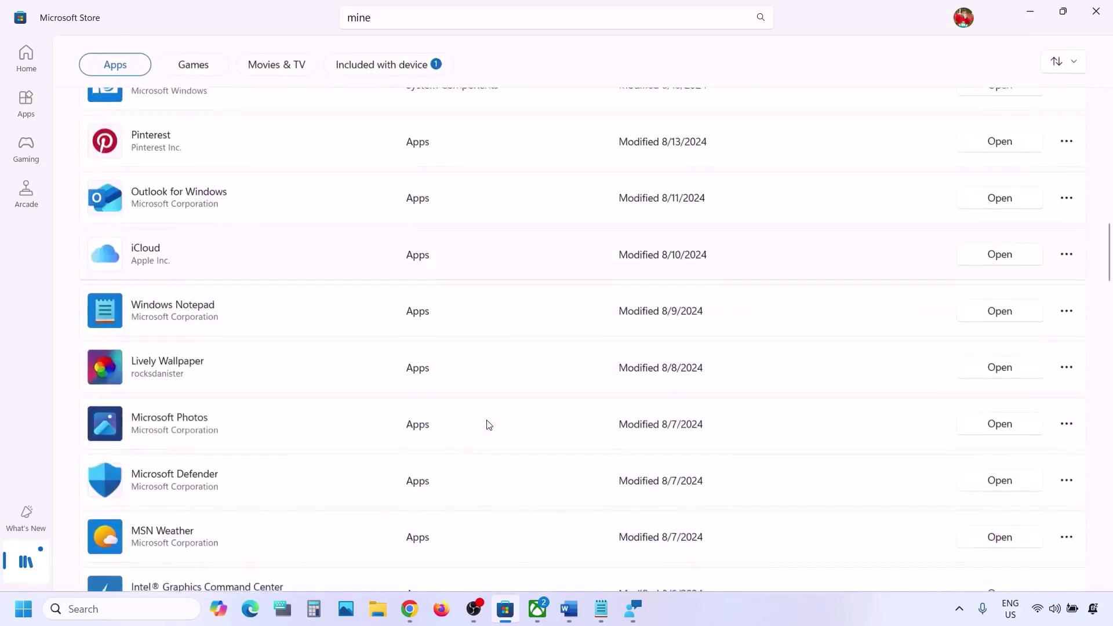
{"action": "scroll", "coordinate": [487, 425], "scroll_direction": "up", "scroll_amount": 20}
{"action": "scroll", "coordinate": [487, 425], "scroll_direction": "down", "scroll_amount": 1}
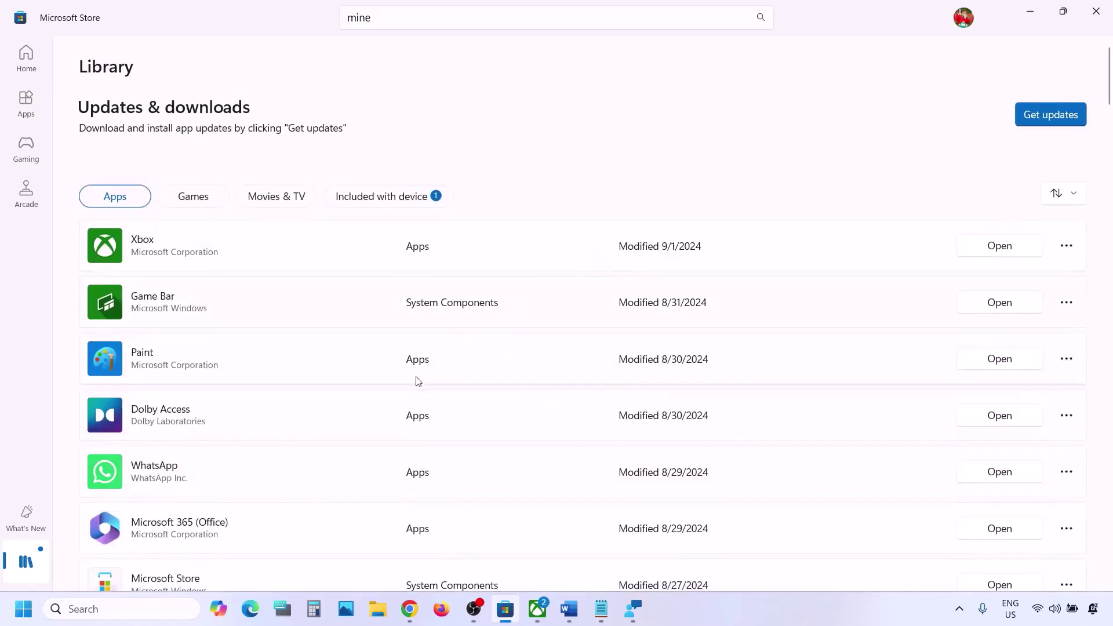
Review Step 3's advice to install from Microsoft Store or the Xbox App, checking both apps.
{"action": "left_click", "coordinate": [575, 611]}
{"action": "left_click_drag", "start_coordinate": [178, 339], "coordinate": [388, 436]}
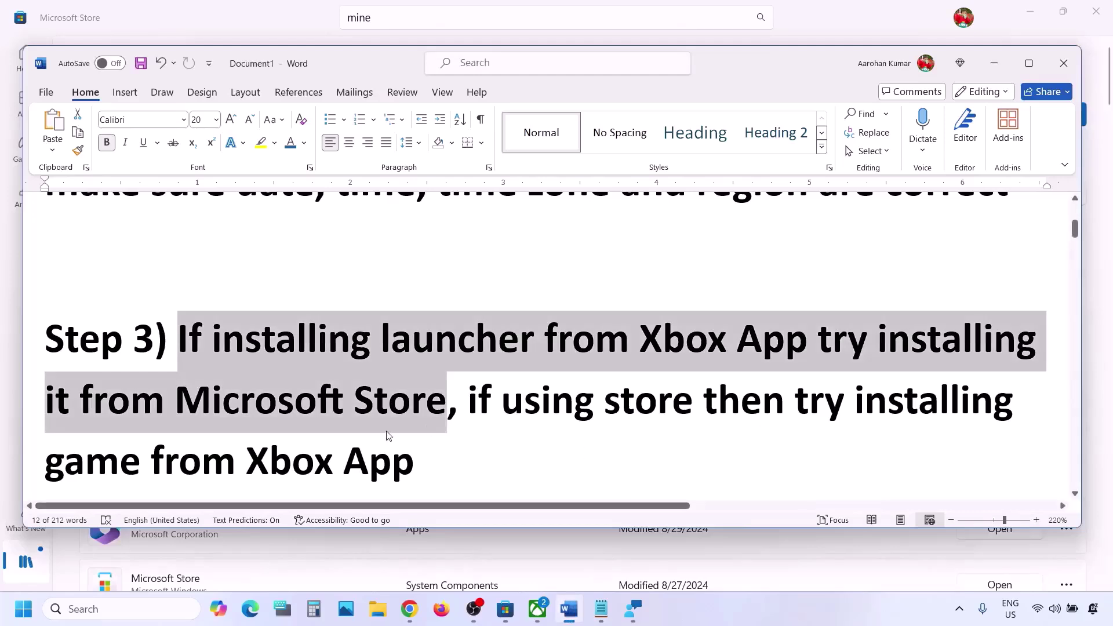
{"action": "left_click", "coordinate": [388, 436]}
{"action": "left_click_drag", "start_coordinate": [530, 408], "coordinate": [760, 408]}
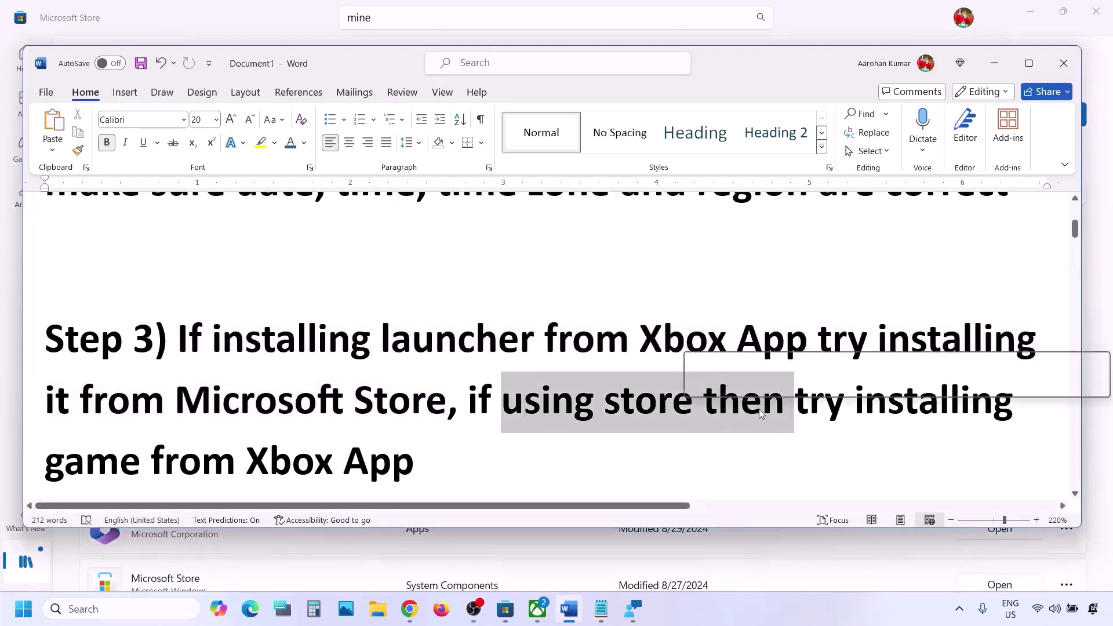
{"action": "left_click_drag", "start_coordinate": [255, 464], "coordinate": [465, 464]}
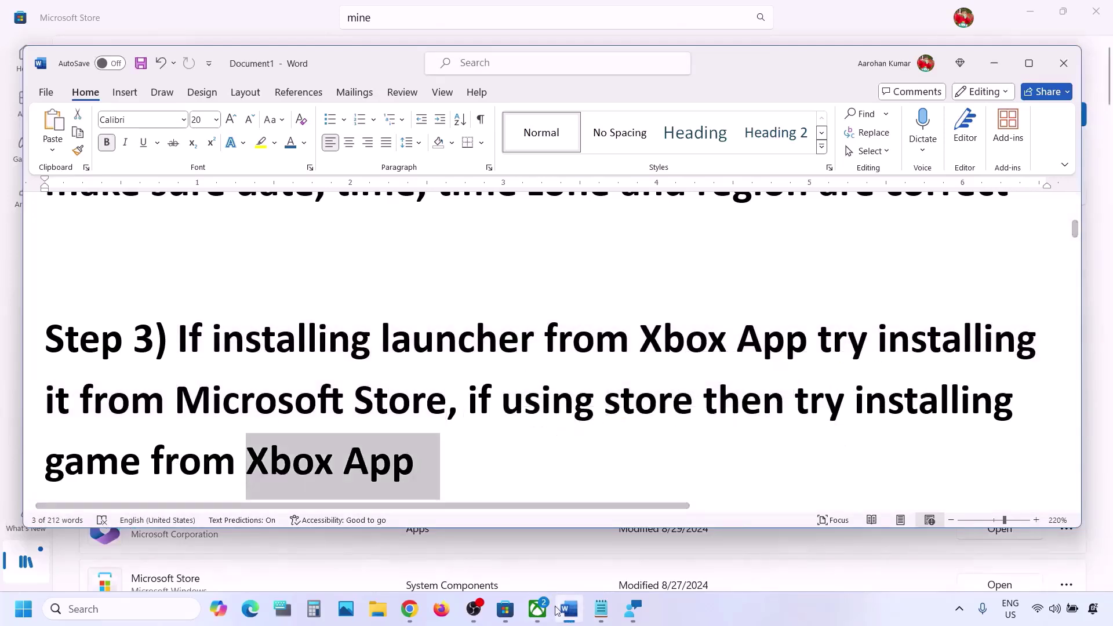
{"action": "left_click", "coordinate": [538, 609]}
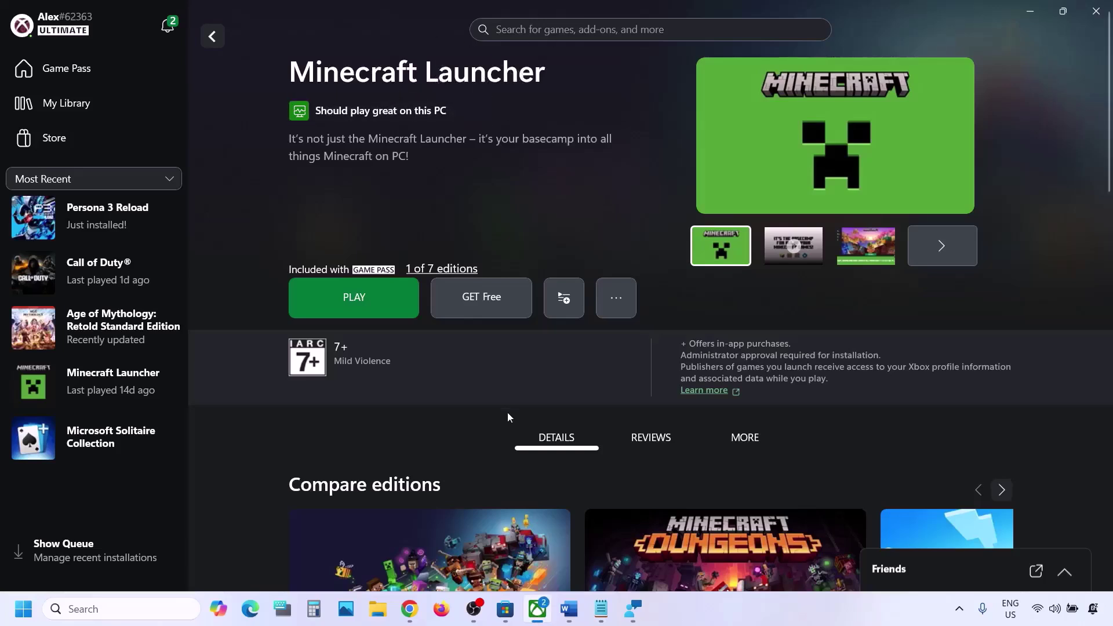
{"action": "left_click", "coordinate": [506, 610]}
{"action": "left_click", "coordinate": [408, 24]}
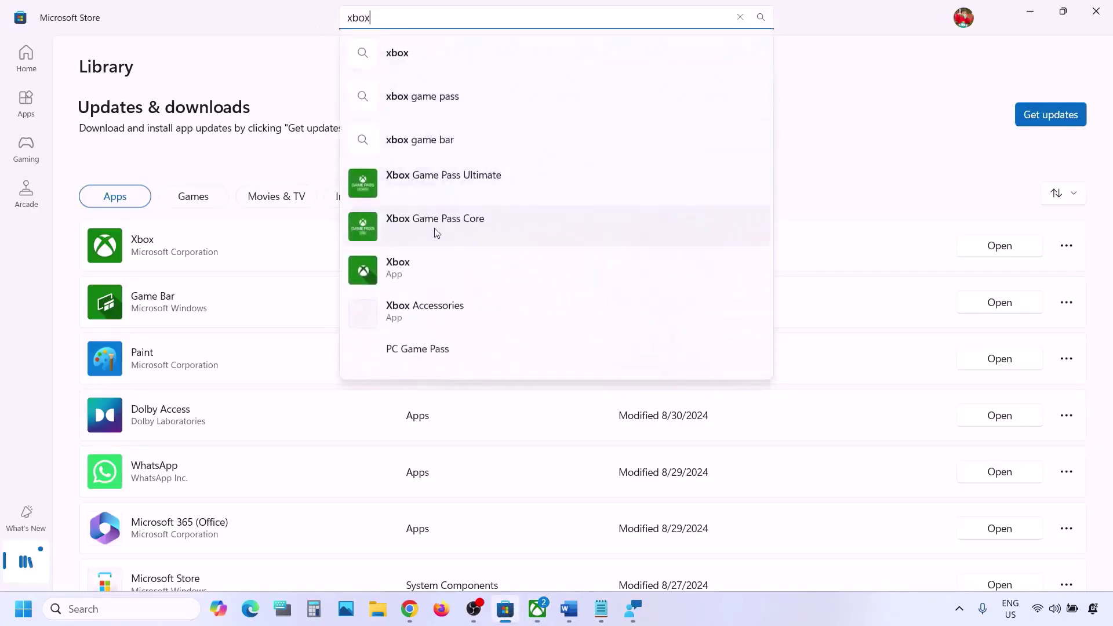
{"action": "left_click", "coordinate": [538, 609]}
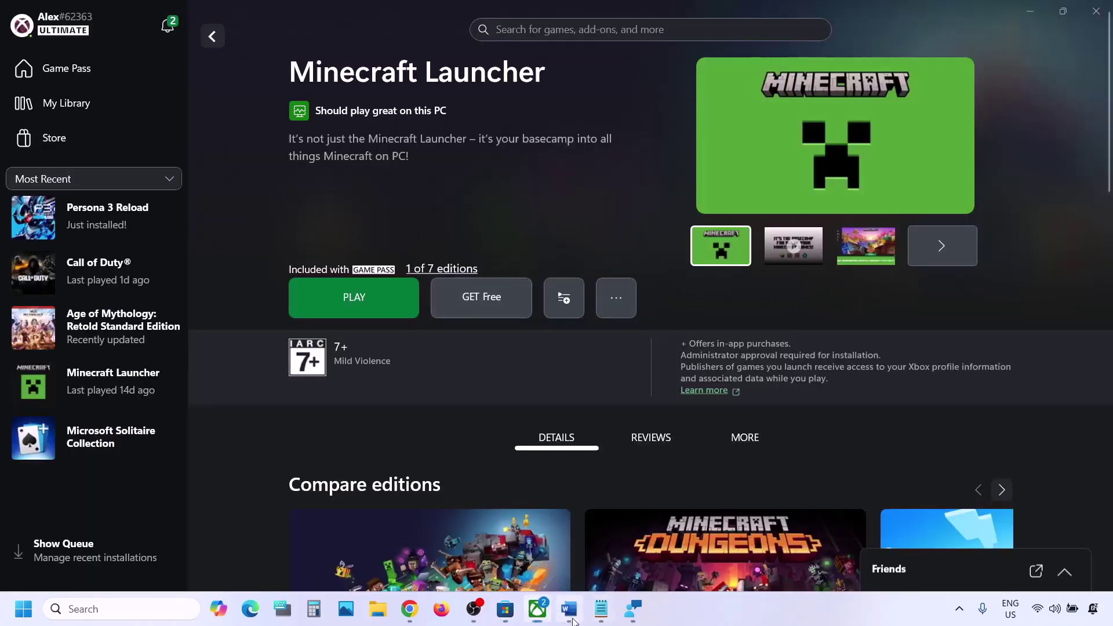
Select and copy the minecraft.net download link from Step 4 of the guide.
{"action": "left_click", "coordinate": [569, 609]}
{"action": "scroll", "coordinate": [366, 356], "scroll_direction": "down", "scroll_amount": 2}
{"action": "scroll", "coordinate": [365, 356], "scroll_direction": "down", "scroll_amount": 5}
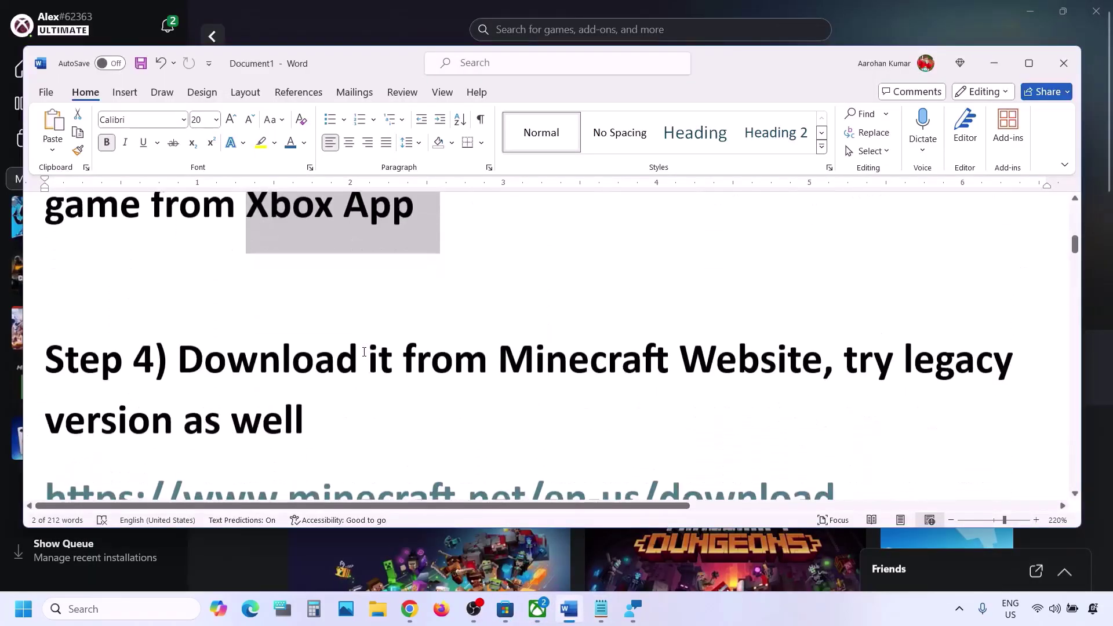
{"action": "left_click_drag", "start_coordinate": [227, 362], "coordinate": [713, 382]}
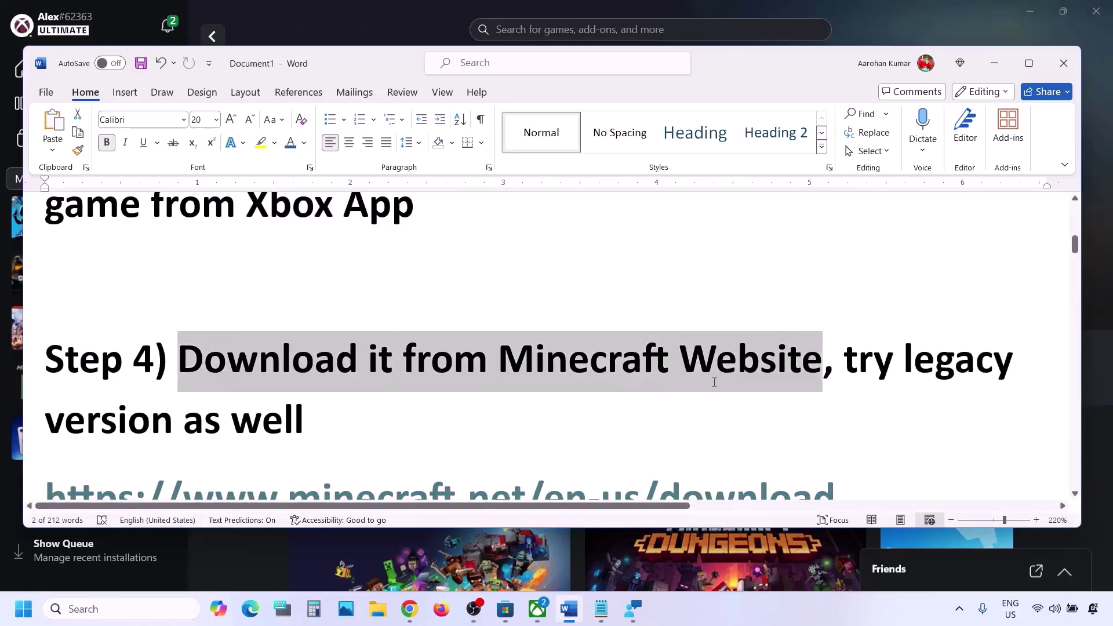
{"action": "scroll", "coordinate": [713, 382], "scroll_direction": "down", "scroll_amount": 3}
{"action": "triple_click", "coordinate": [867, 325]}
{"action": "key", "text": "ctrl+c"}
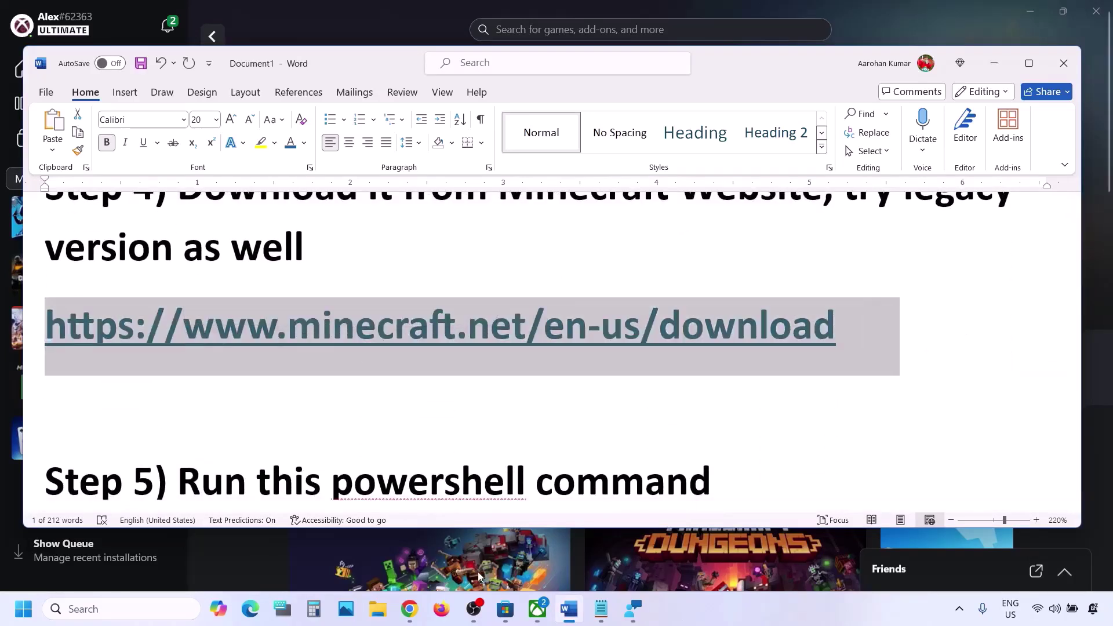
{"action": "left_click", "coordinate": [411, 609]}
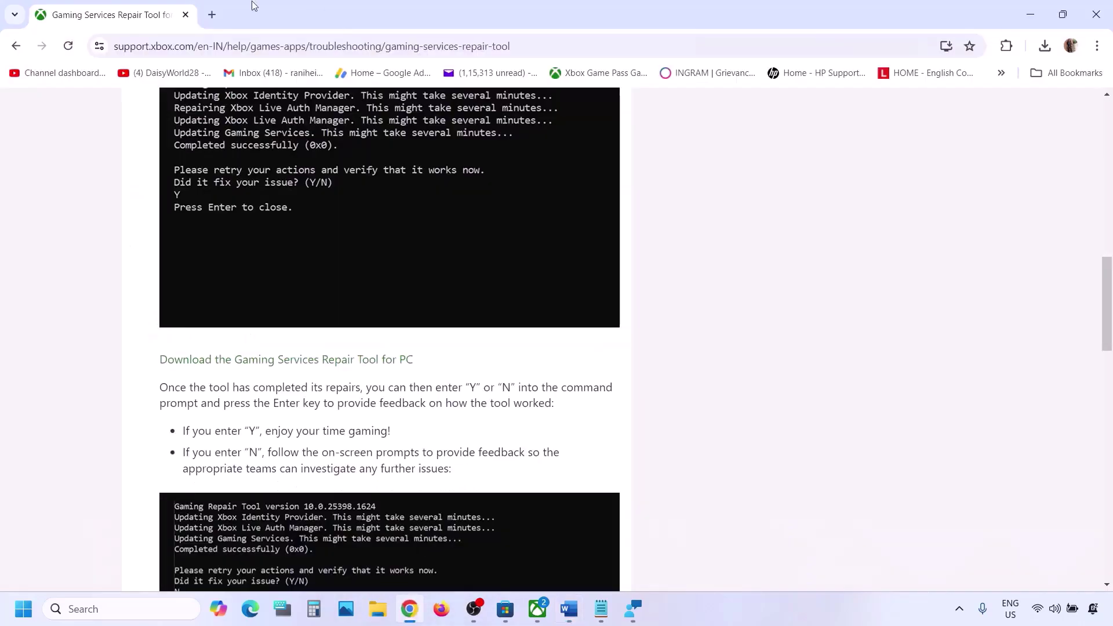
Load the minecraft.net download page in a new tab and download the Windows 10/11 launcher.
{"action": "left_click", "coordinate": [213, 14]}
{"action": "key", "text": "ctrl+v"}
{"action": "key", "text": "Return"}
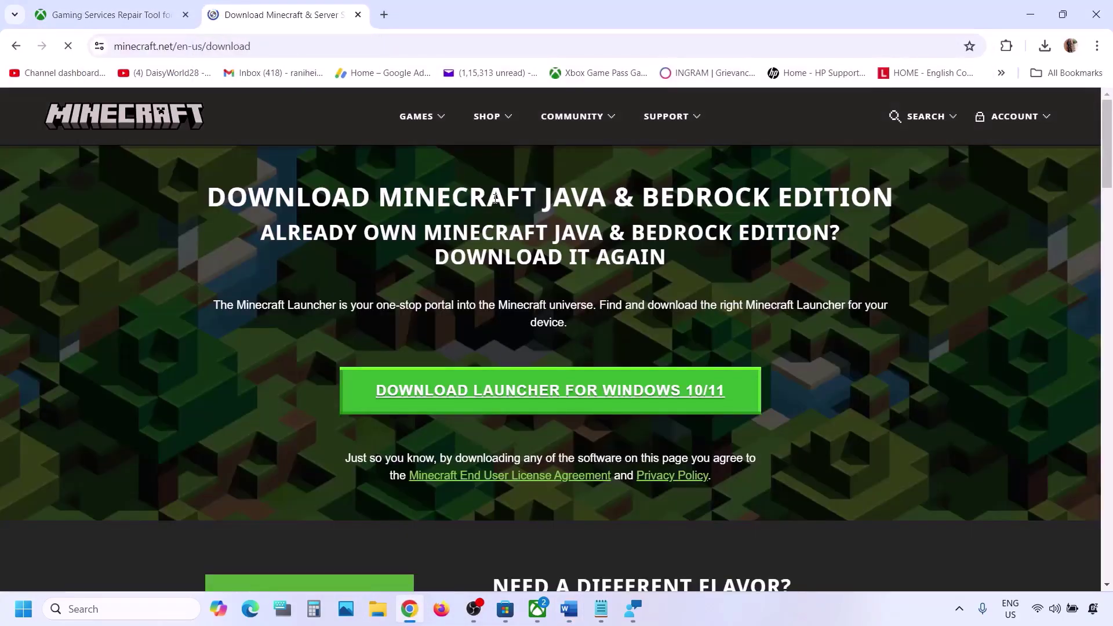
{"action": "left_click", "coordinate": [546, 396]}
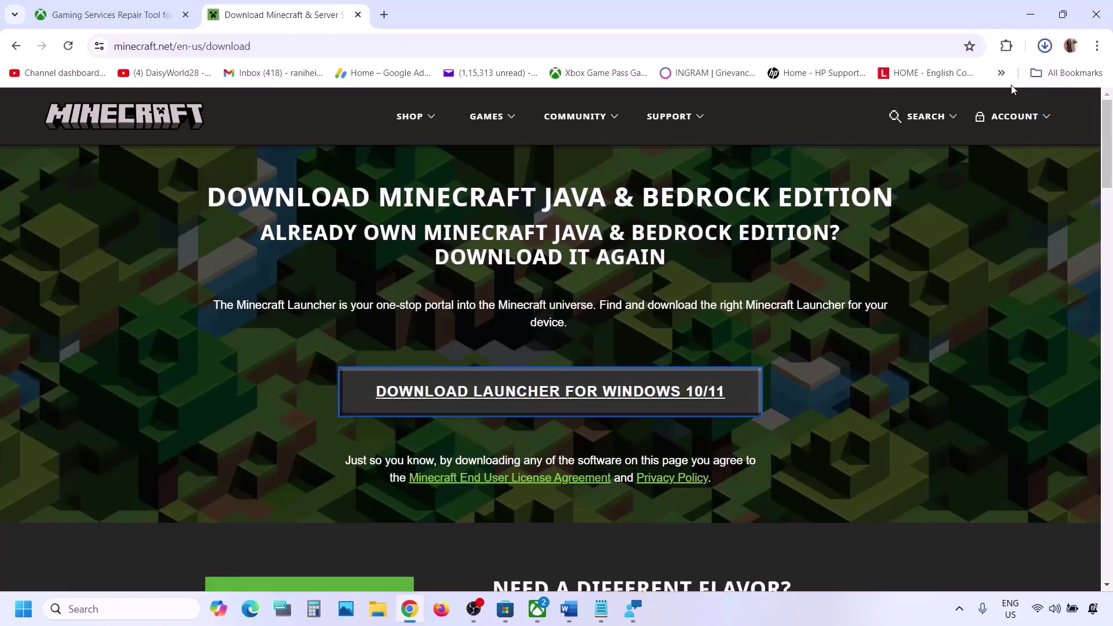
{"action": "left_click", "coordinate": [938, 93]}
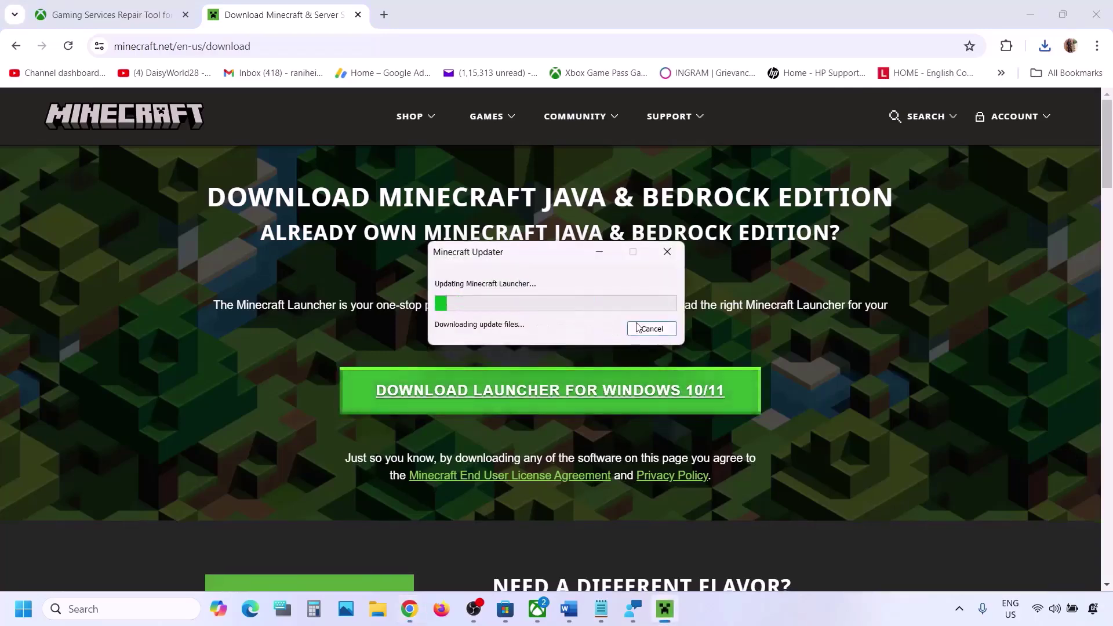
{"action": "left_click", "coordinate": [639, 328]}
Download the Windows legacy launcher and run MinecraftInstaller with default settings through Install.
{"action": "scroll", "coordinate": [363, 338], "scroll_direction": "down", "scroll_amount": 1}
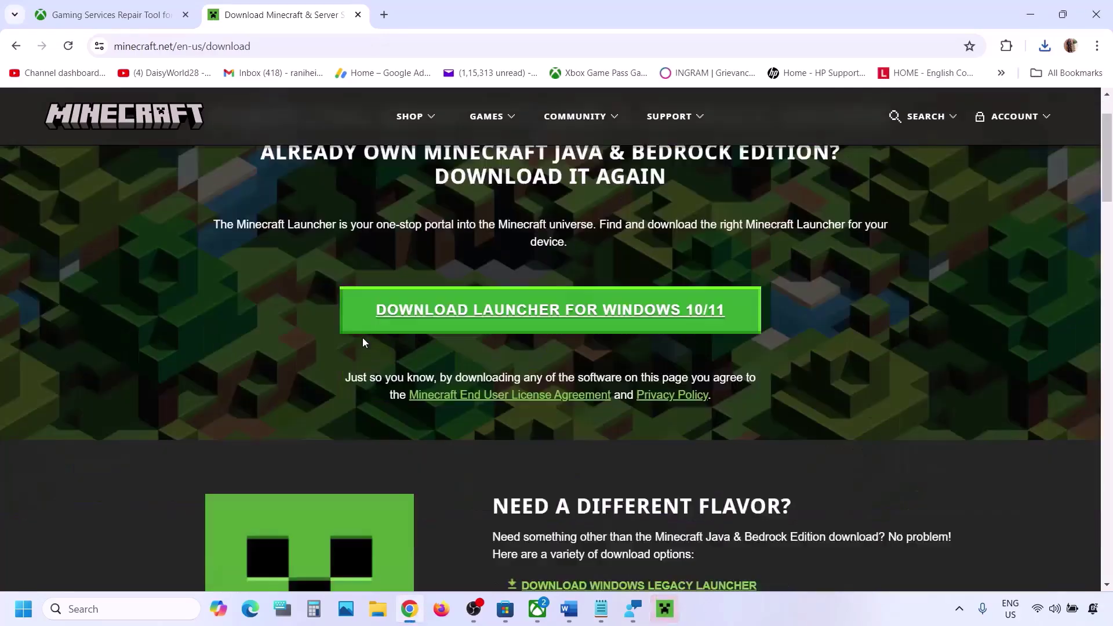
{"action": "scroll", "coordinate": [363, 338], "scroll_direction": "down", "scroll_amount": 4}
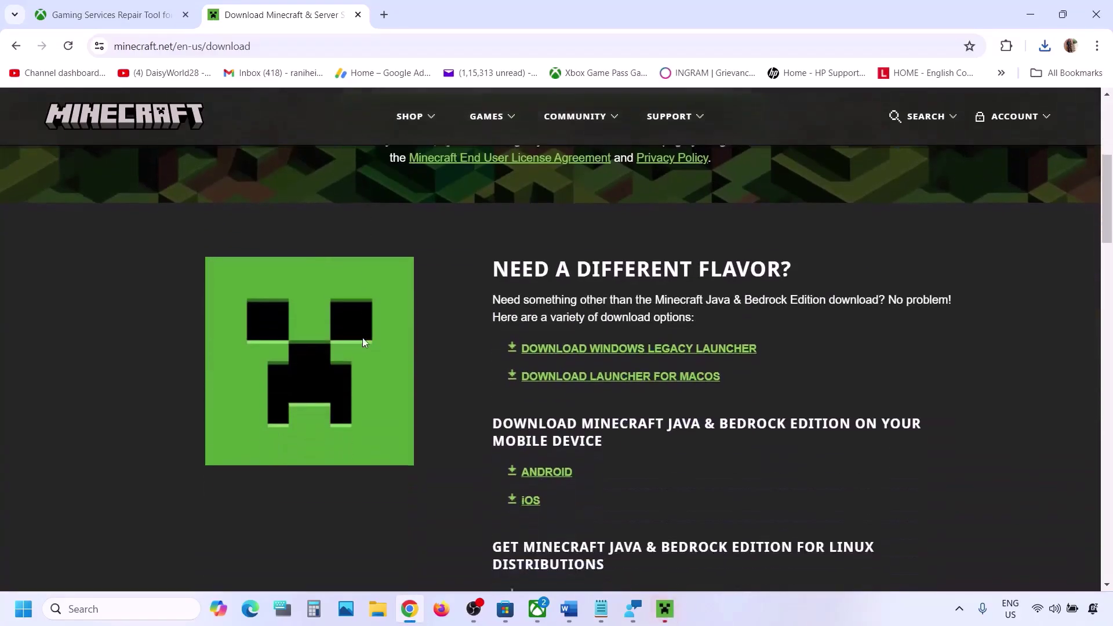
{"action": "left_click", "coordinate": [676, 348]}
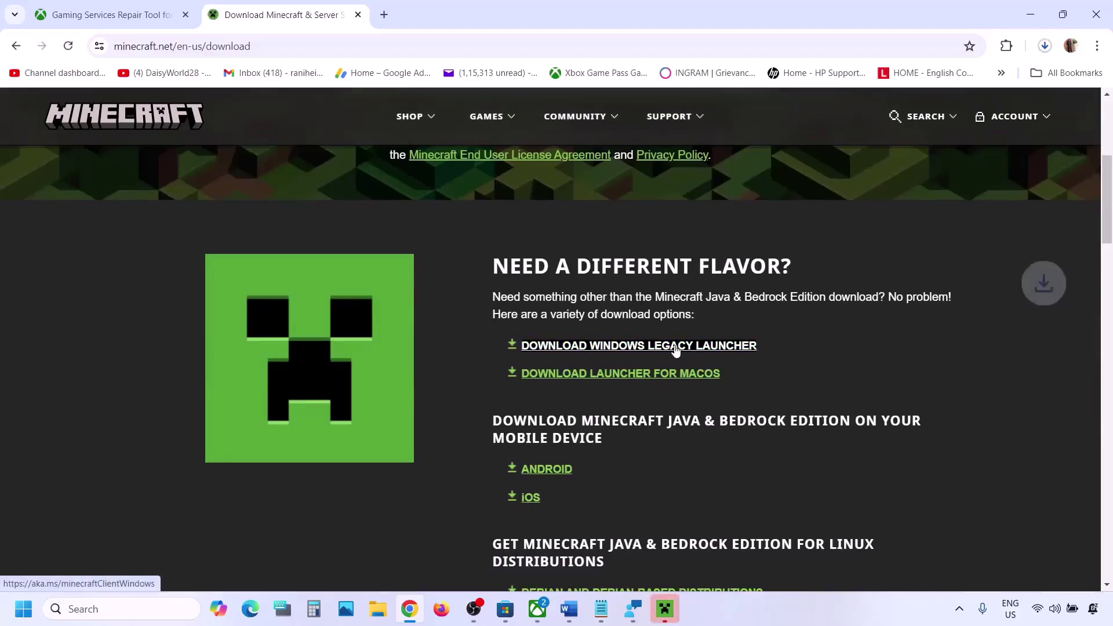
{"action": "left_click", "coordinate": [1044, 48]}
{"action": "left_click", "coordinate": [1044, 47]}
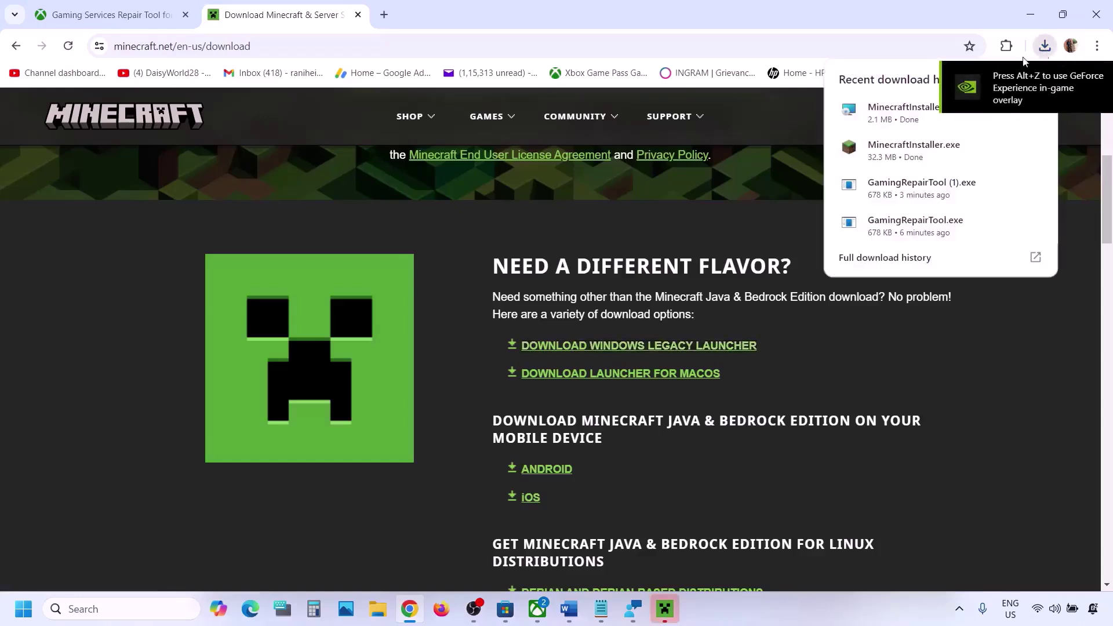
{"action": "left_click", "coordinate": [898, 124]}
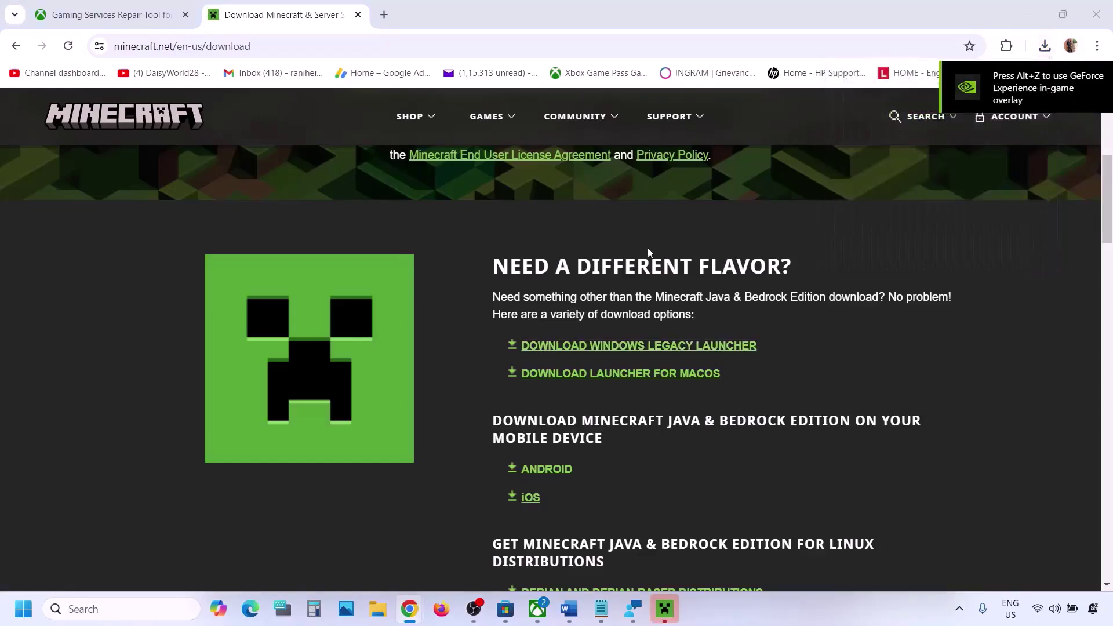
{"action": "left_click", "coordinate": [629, 412]}
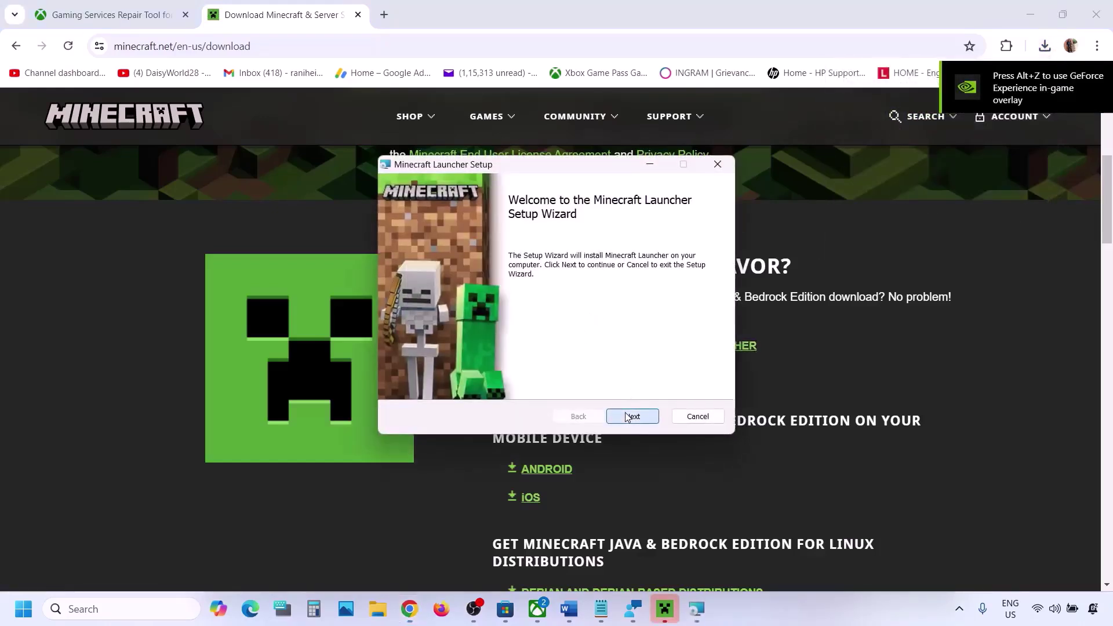
{"action": "left_click", "coordinate": [647, 419]}
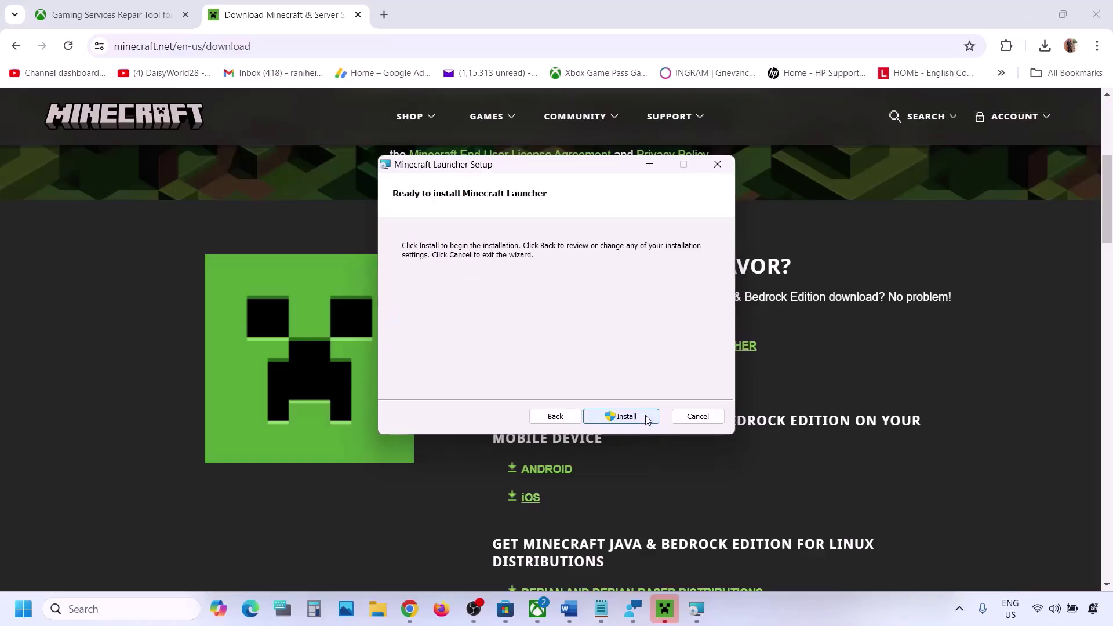
{"action": "left_click", "coordinate": [635, 417]}
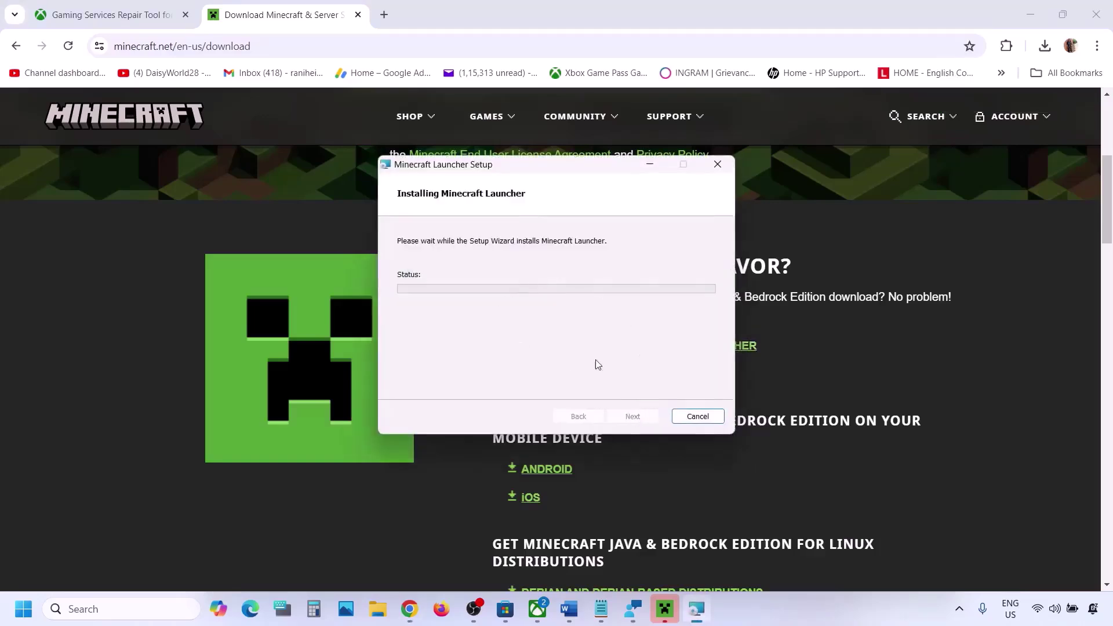
{"action": "left_click", "coordinate": [568, 609]}
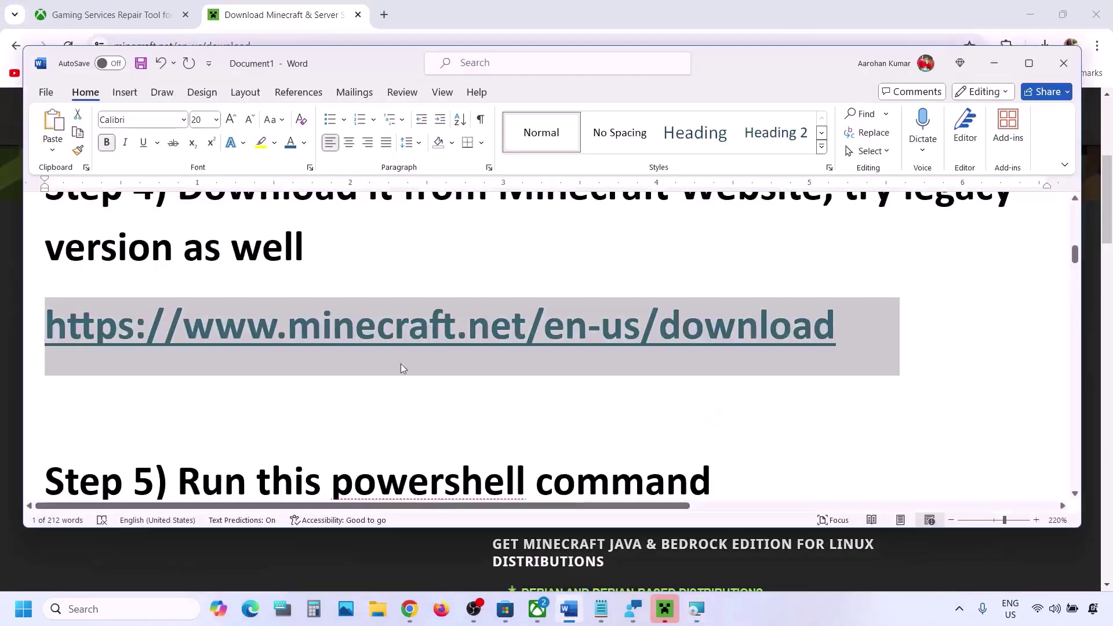
Copy the Step 5 Get-AppxPackage re-registration command from the Word guide.
{"action": "scroll", "coordinate": [417, 385], "scroll_direction": "down", "scroll_amount": 3}
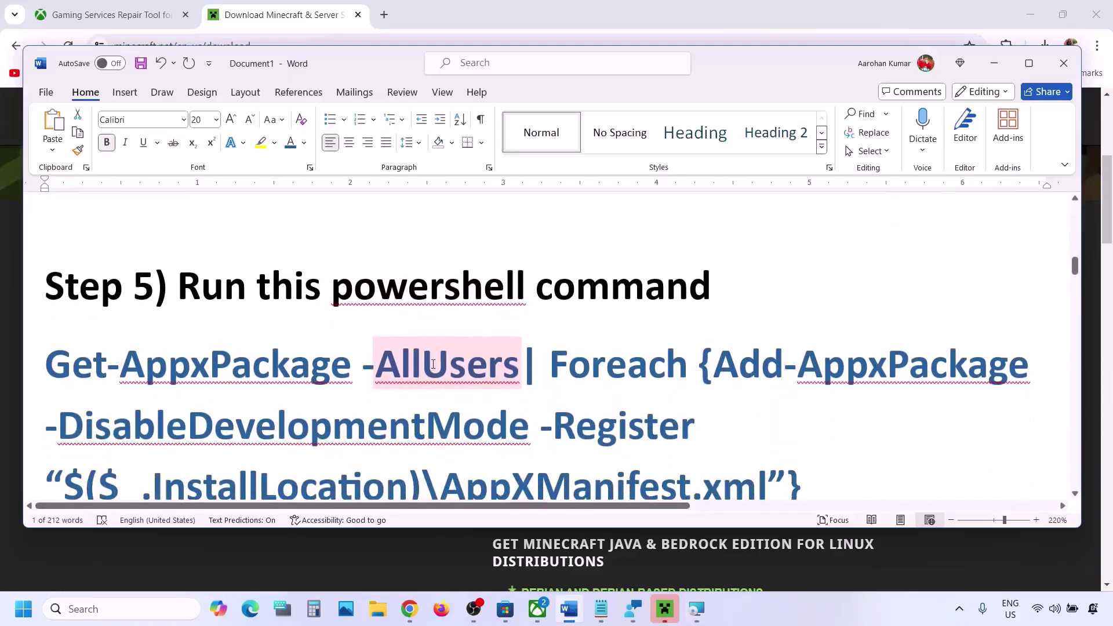
{"action": "scroll", "coordinate": [434, 364], "scroll_direction": "down", "scroll_amount": 1}
{"action": "left_click_drag", "start_coordinate": [814, 434], "coordinate": [64, 323]}
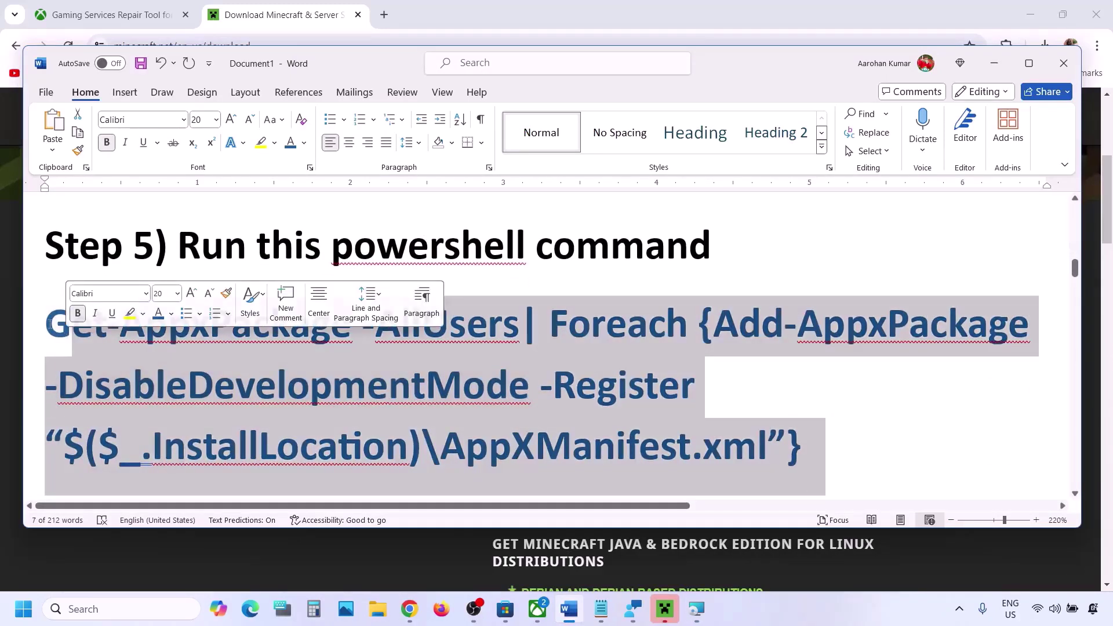
{"action": "triple_click", "coordinate": [50, 323]}
{"action": "key", "text": "ctrl+c"}
{"action": "right_click", "coordinate": [587, 415]}
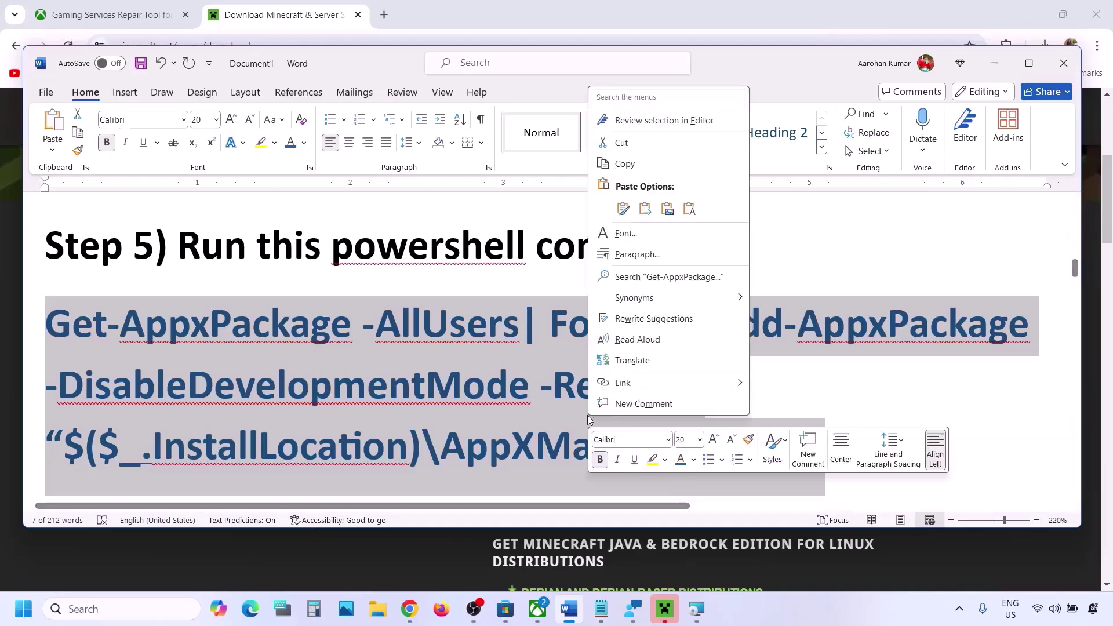
{"action": "left_click", "coordinate": [625, 164]}
Paste and run the command in Windows PowerShell as administrator, then return to Word.
{"action": "left_click", "coordinate": [131, 618]}
{"action": "type", "text": "powershell"}
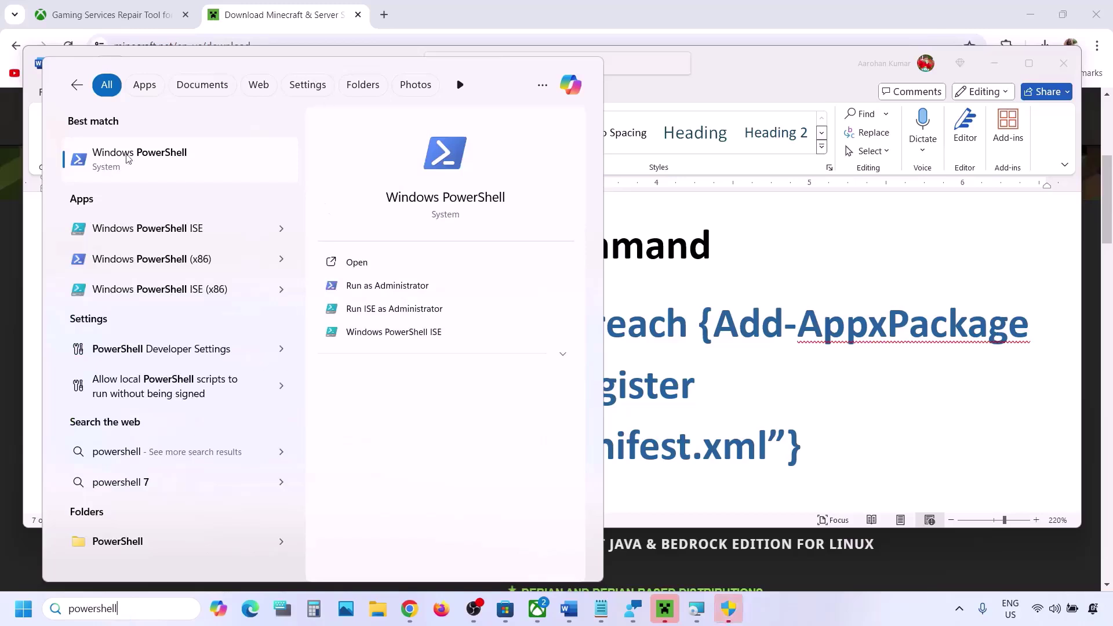
{"action": "right_click", "coordinate": [140, 168]}
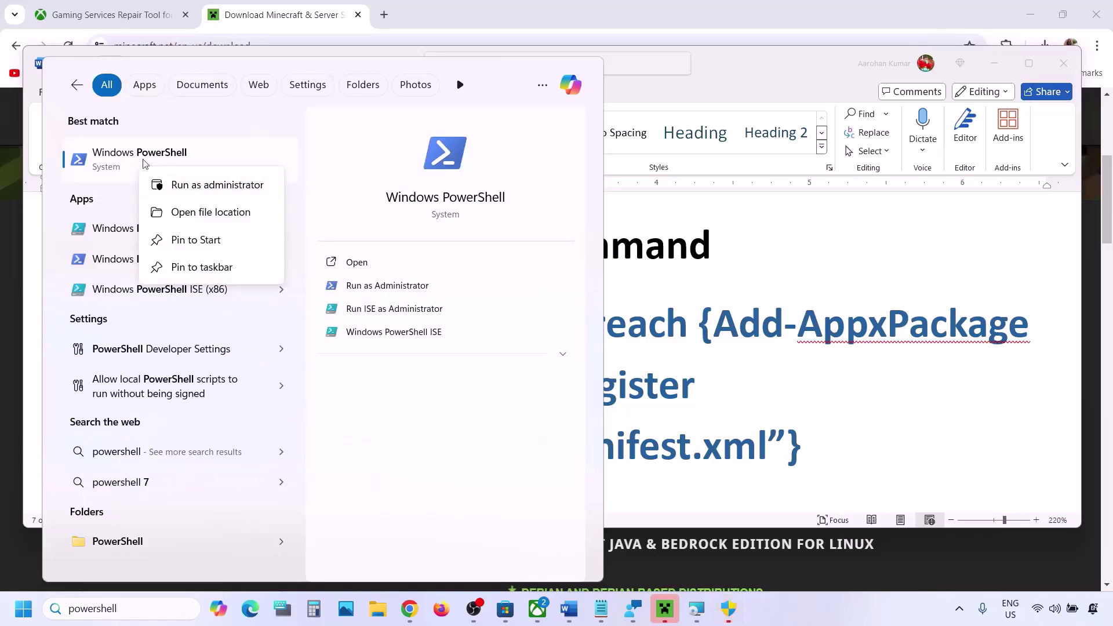
{"action": "left_click", "coordinate": [209, 185]}
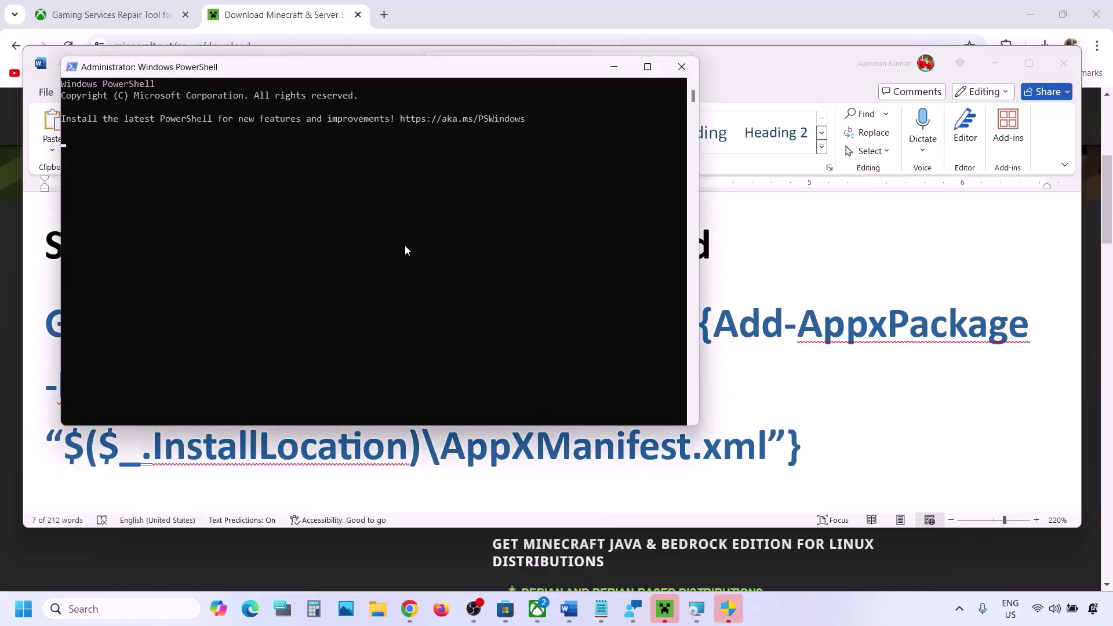
{"action": "key", "text": "ctrl+v"}
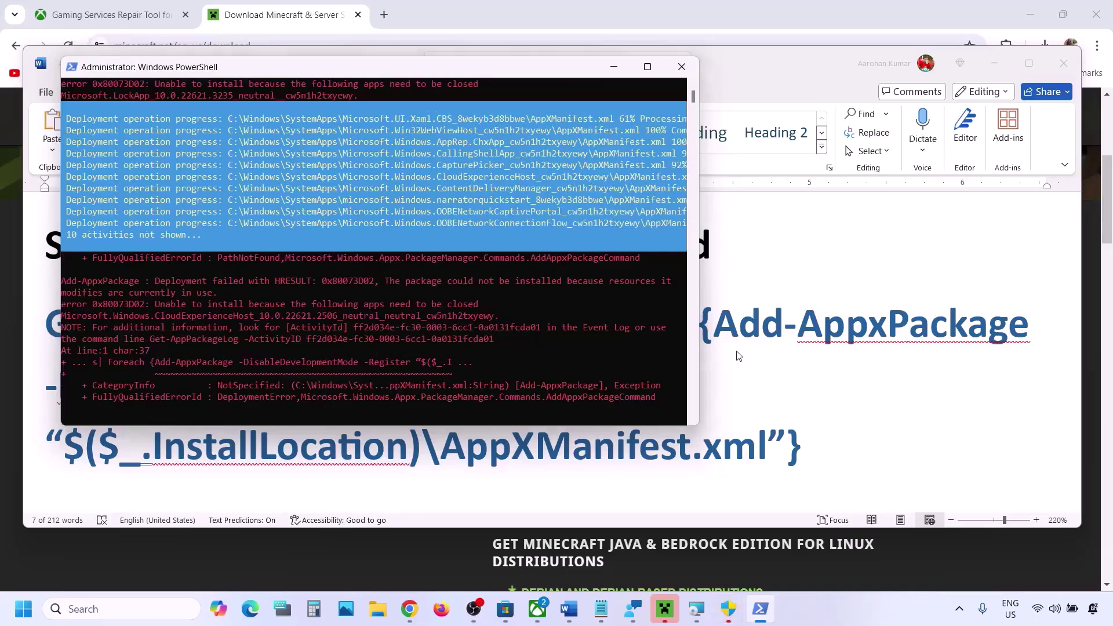
{"action": "left_click", "coordinate": [755, 348]}
Dismiss the Start menu's power options and scroll the guide to Step 6's cache-deletion instructions.
{"action": "key", "text": "super"}
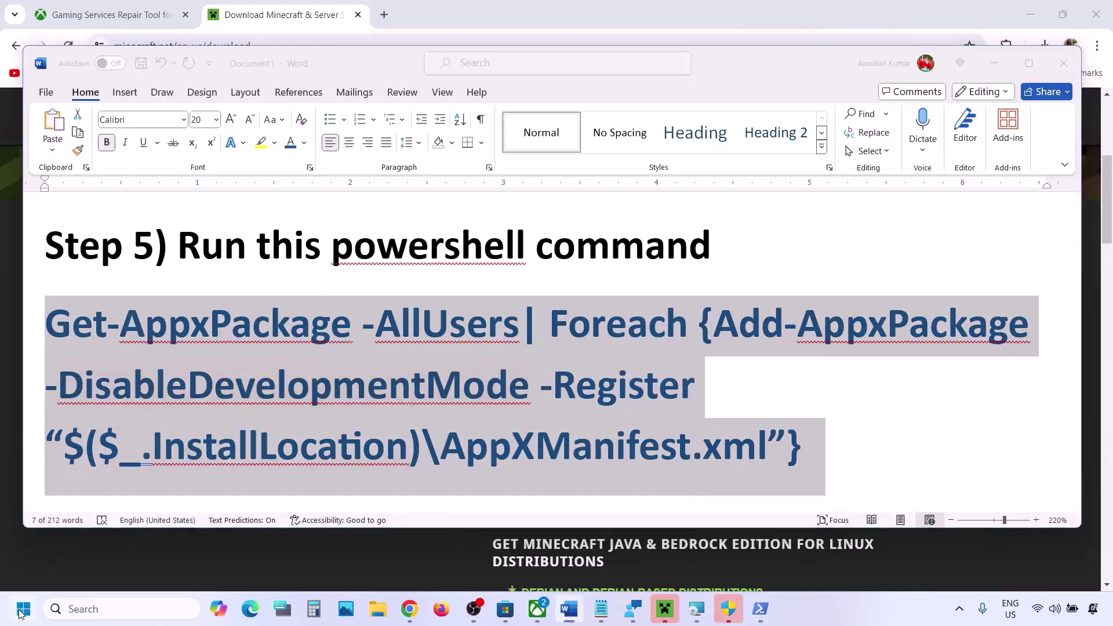
{"action": "left_click", "coordinate": [422, 571]}
{"action": "left_click", "coordinate": [629, 396]}
{"action": "scroll", "coordinate": [630, 395], "scroll_direction": "down", "scroll_amount": 5}
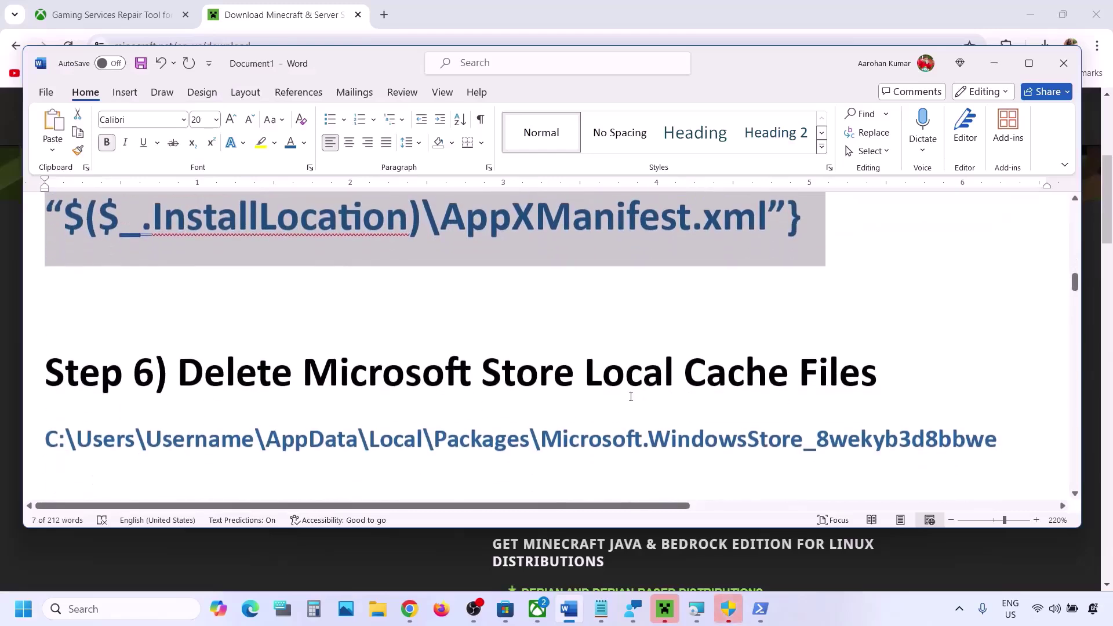
{"action": "scroll", "coordinate": [631, 395], "scroll_direction": "up", "scroll_amount": 1}
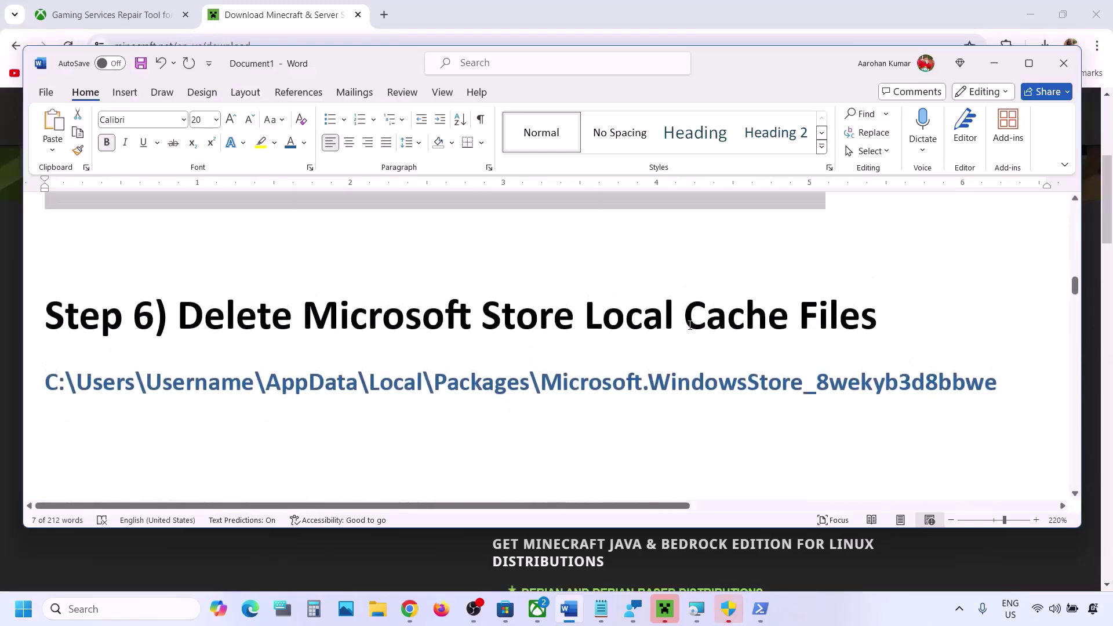